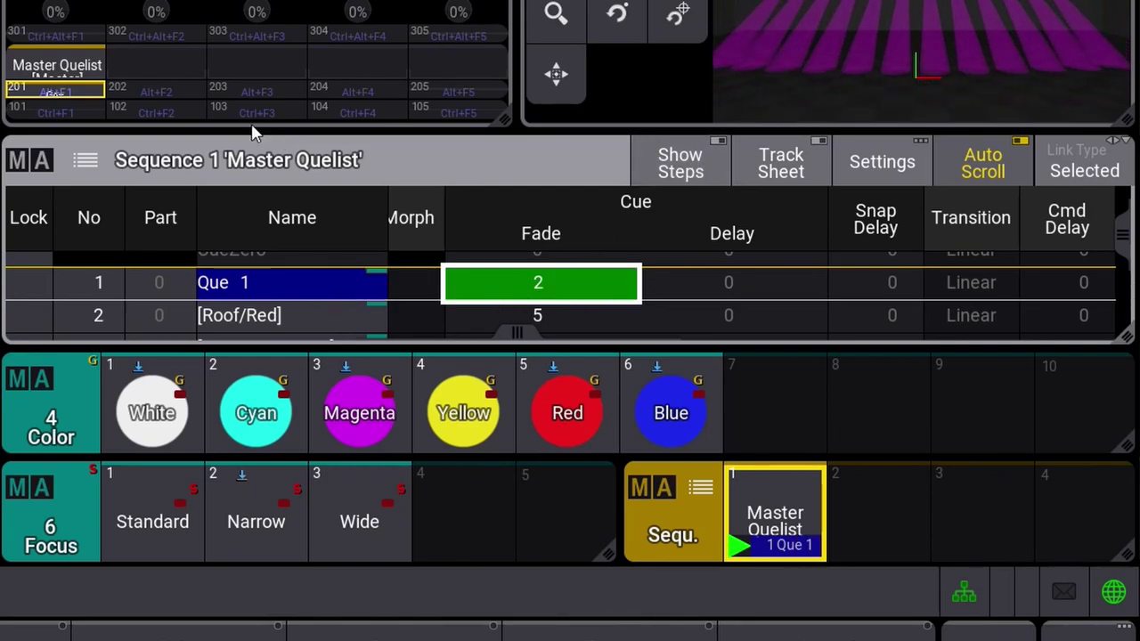
- Advance Master Quelist twice, through the Roof/Red cue to the Audience/White cue
click(85, 90)
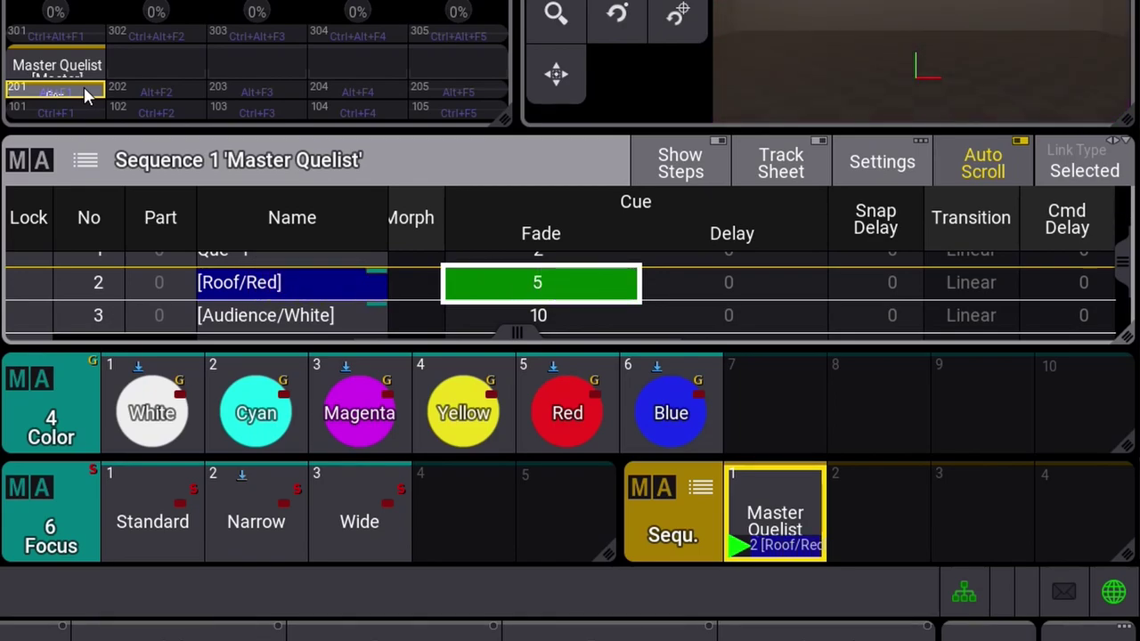
click(83, 86)
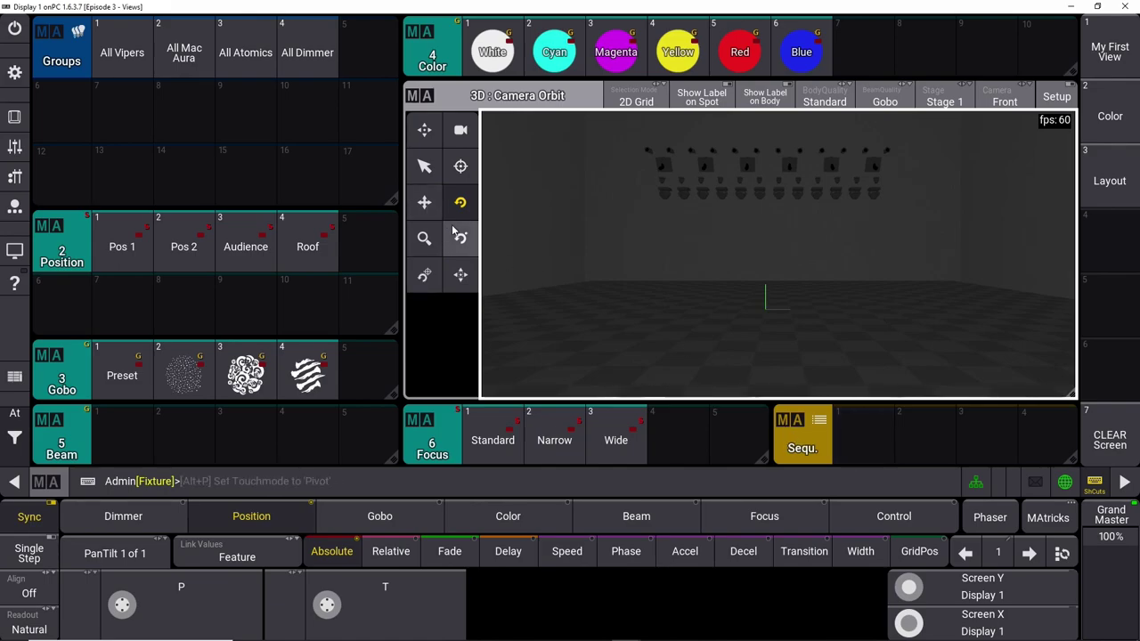
- Store All Vipers at full with Pos 2, Magenta and Narrow as sequence 1
click(122, 55)
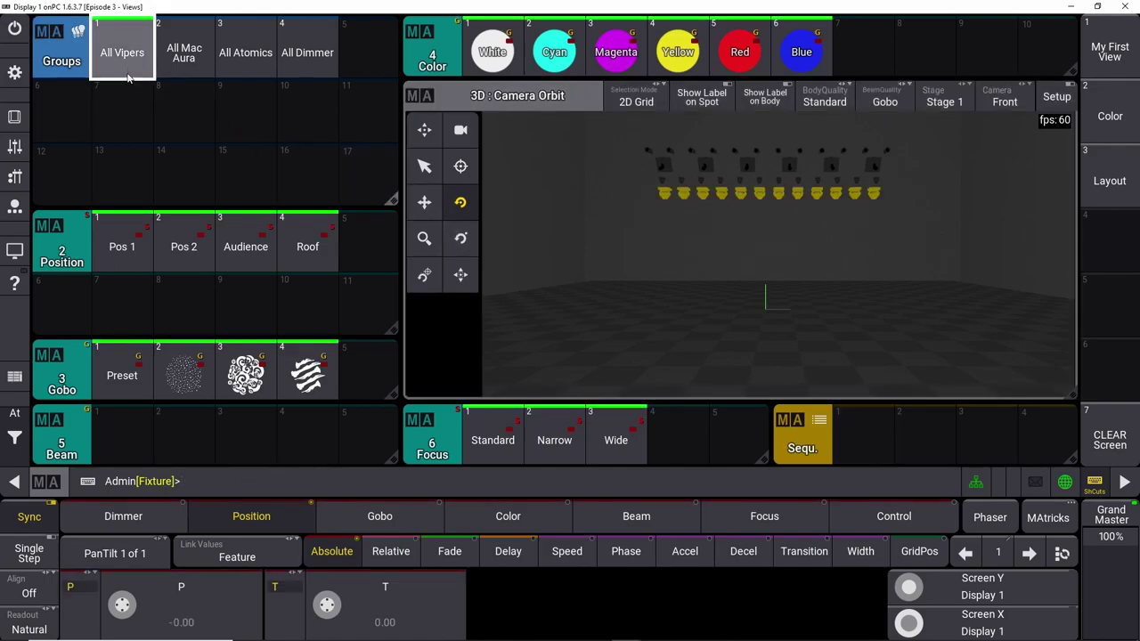
click(16, 435)
click(216, 402)
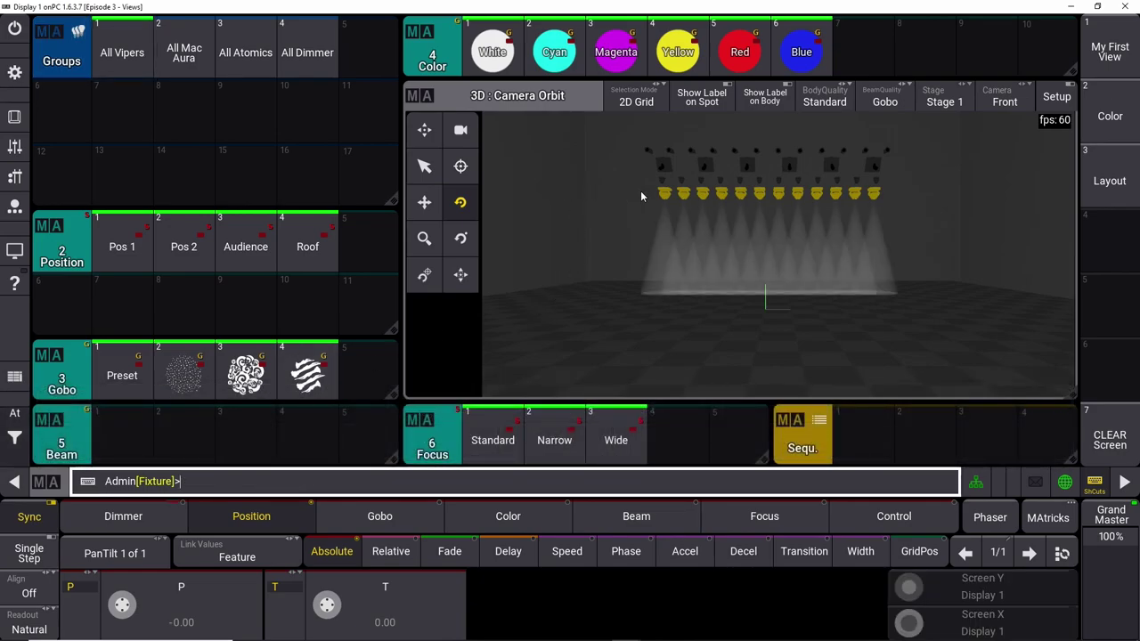
click(191, 256)
click(802, 52)
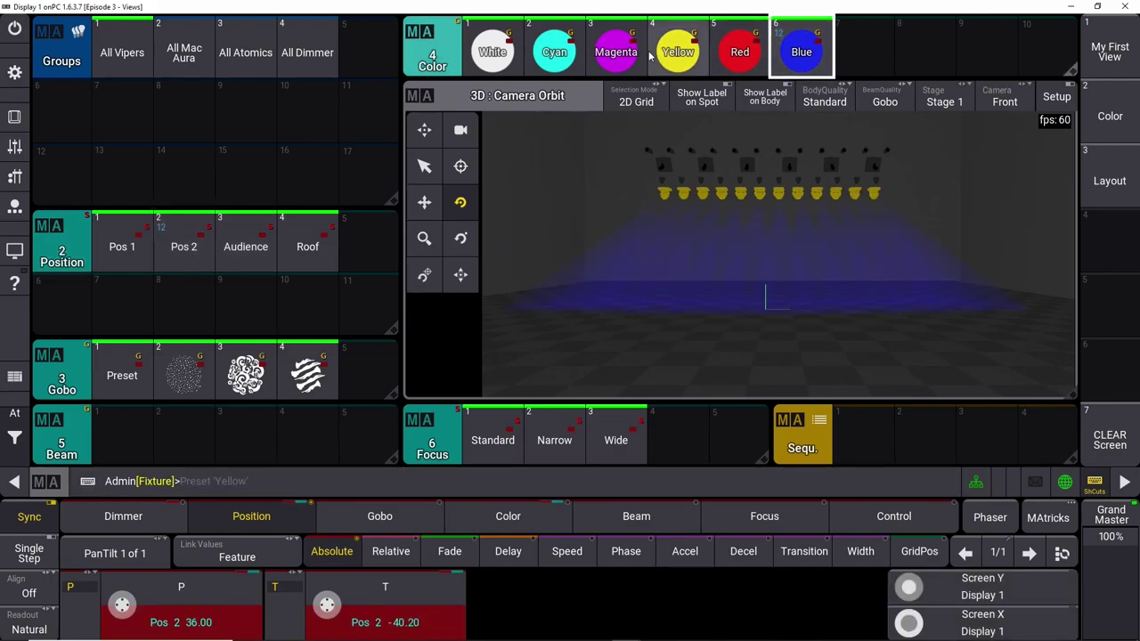
click(615, 51)
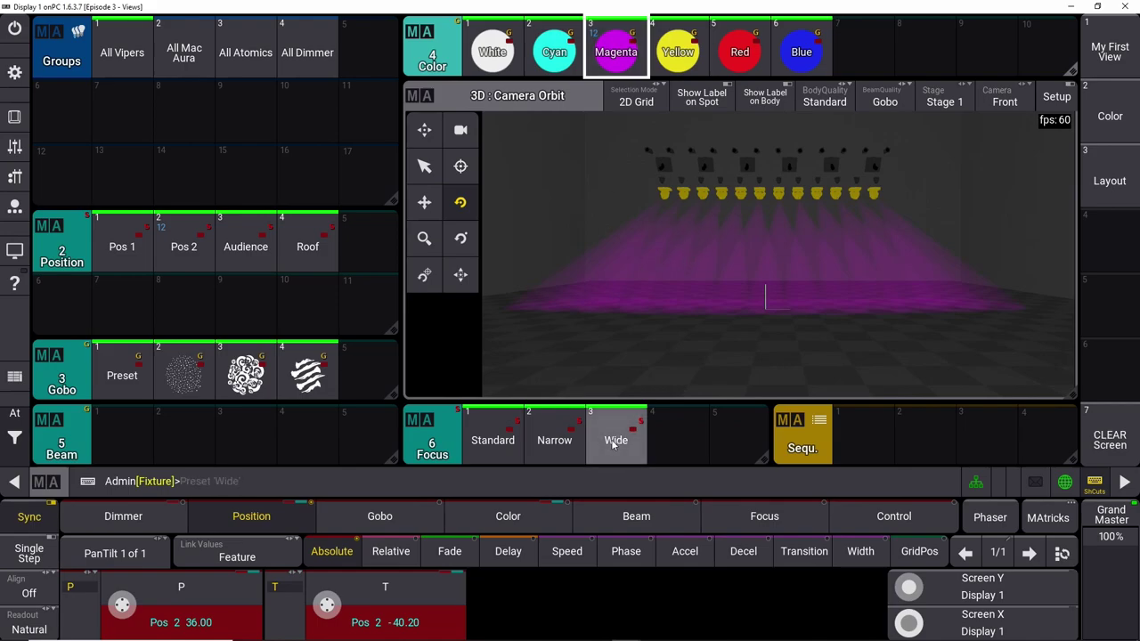
click(556, 440)
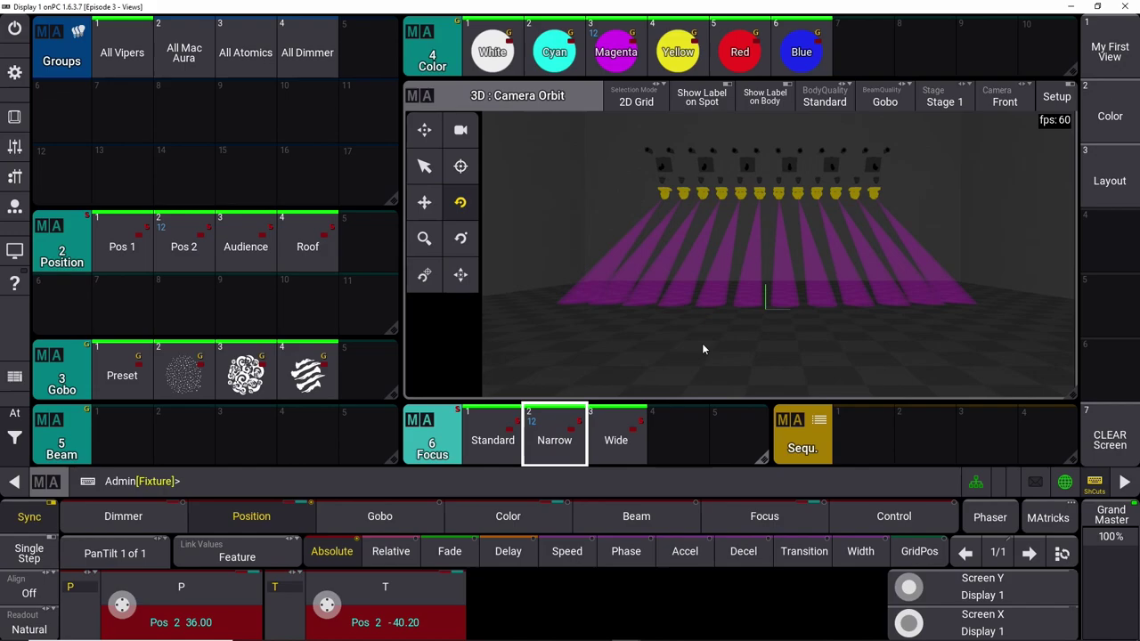
key(s)
click(870, 442)
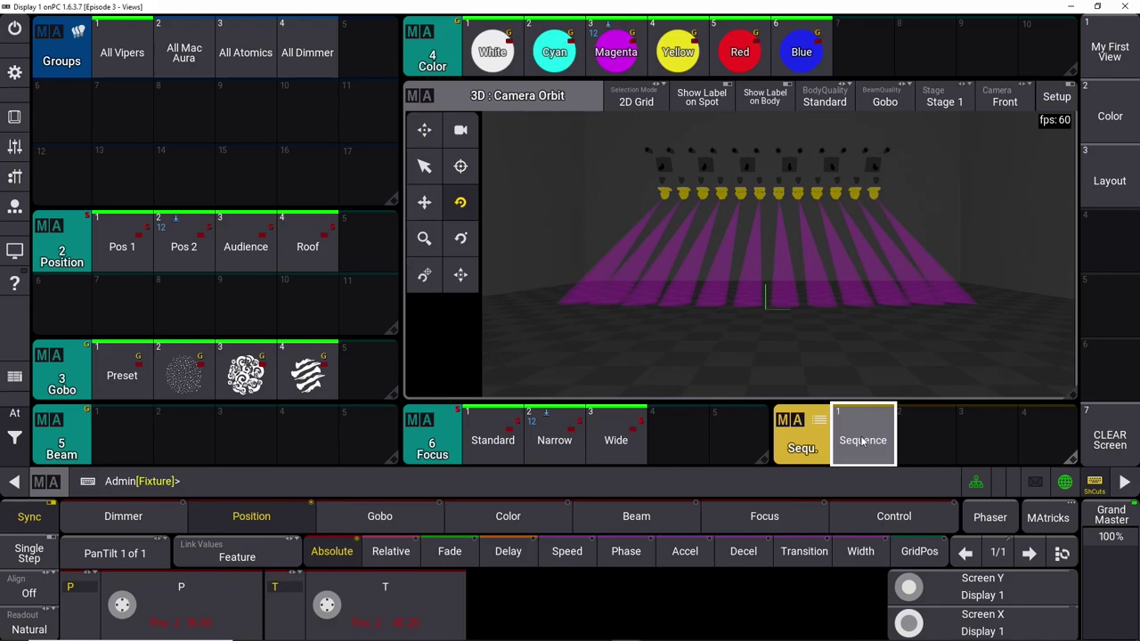
- Label sequence 1 'Master Quelist' and make it the selected sequence
drag(862, 440, 864, 387)
text(Master Qu)
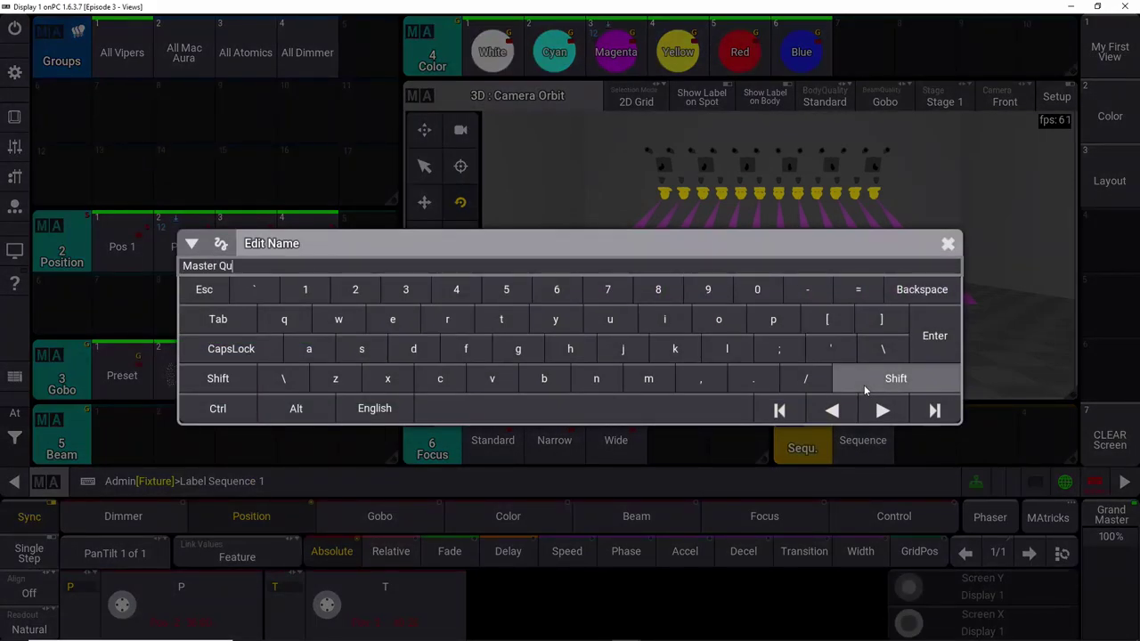
text(elist)
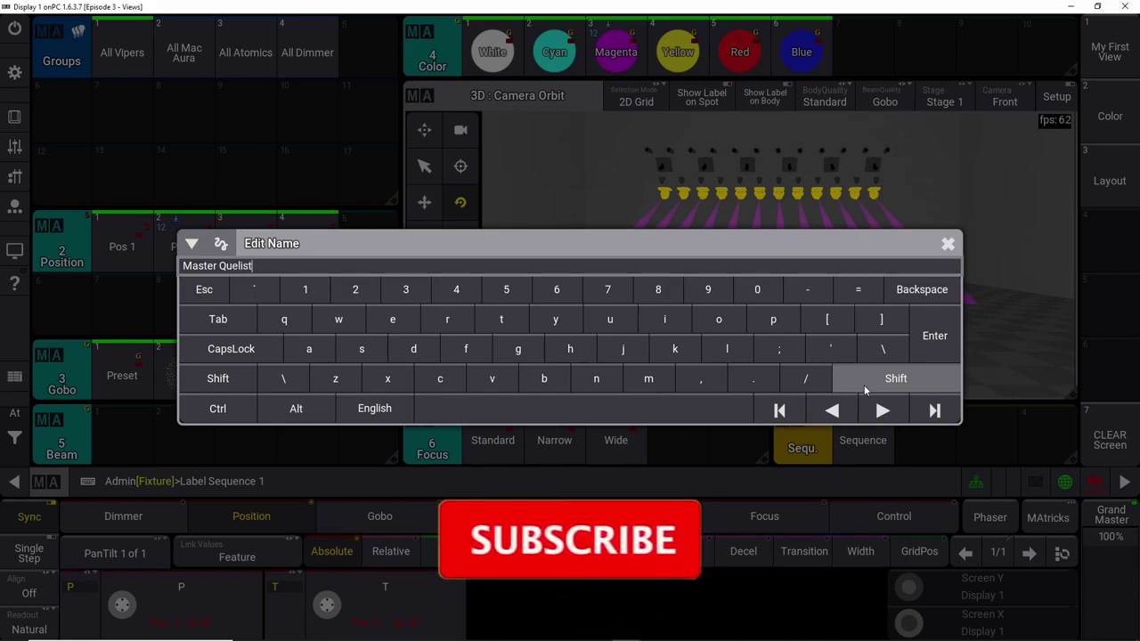
key(Return)
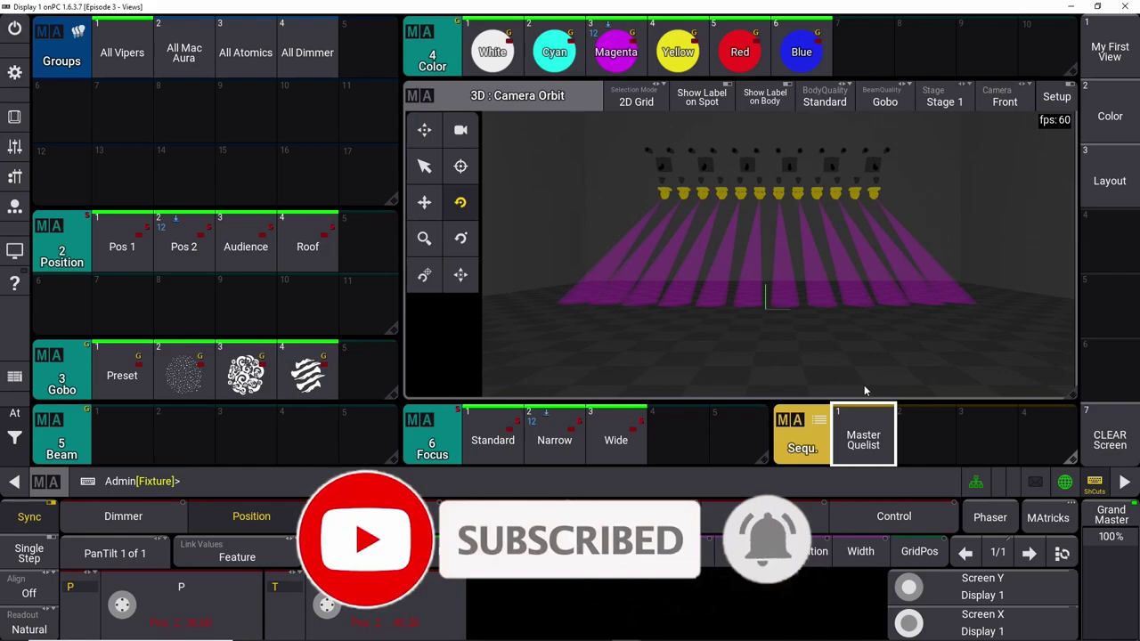
click(863, 436)
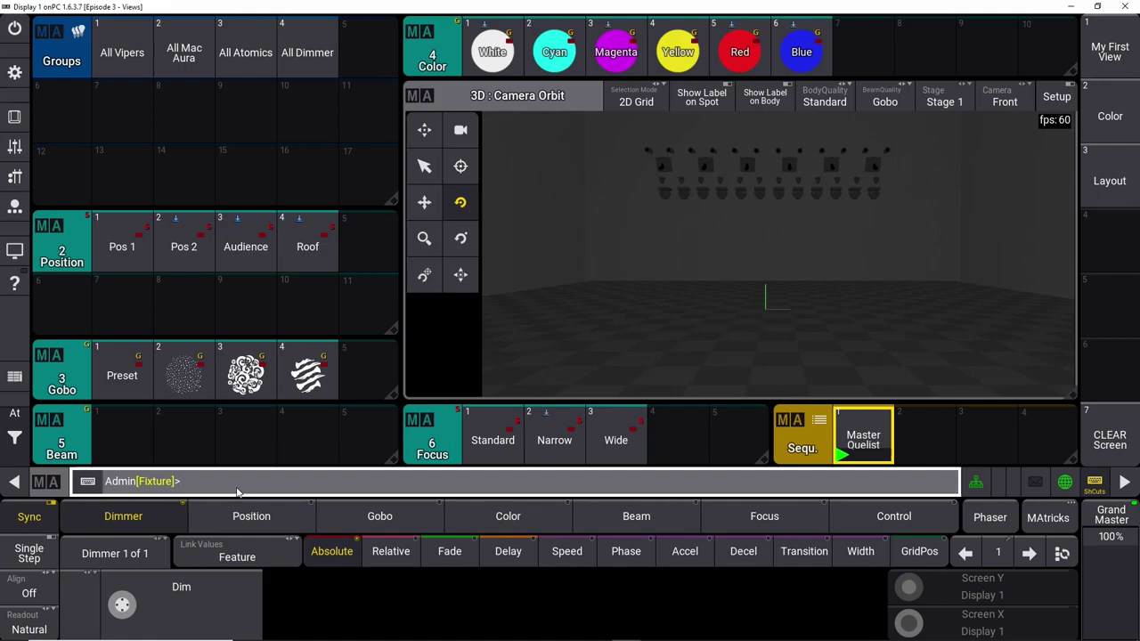
- Delete the 3D view and the Beam pool windows
click(417, 95)
click(741, 198)
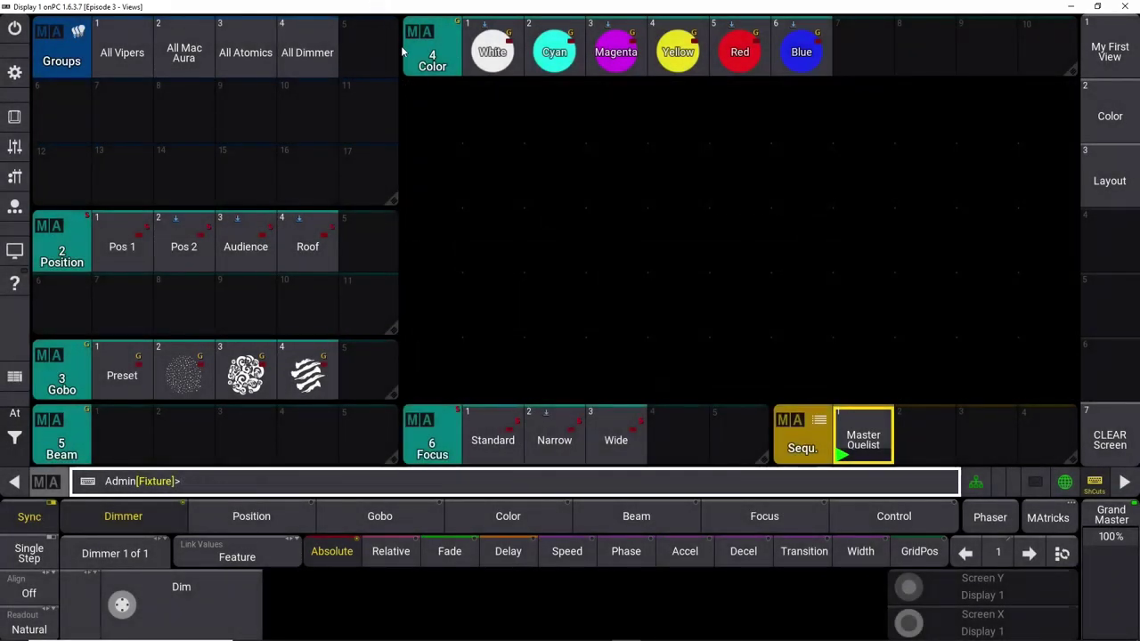
click(52, 424)
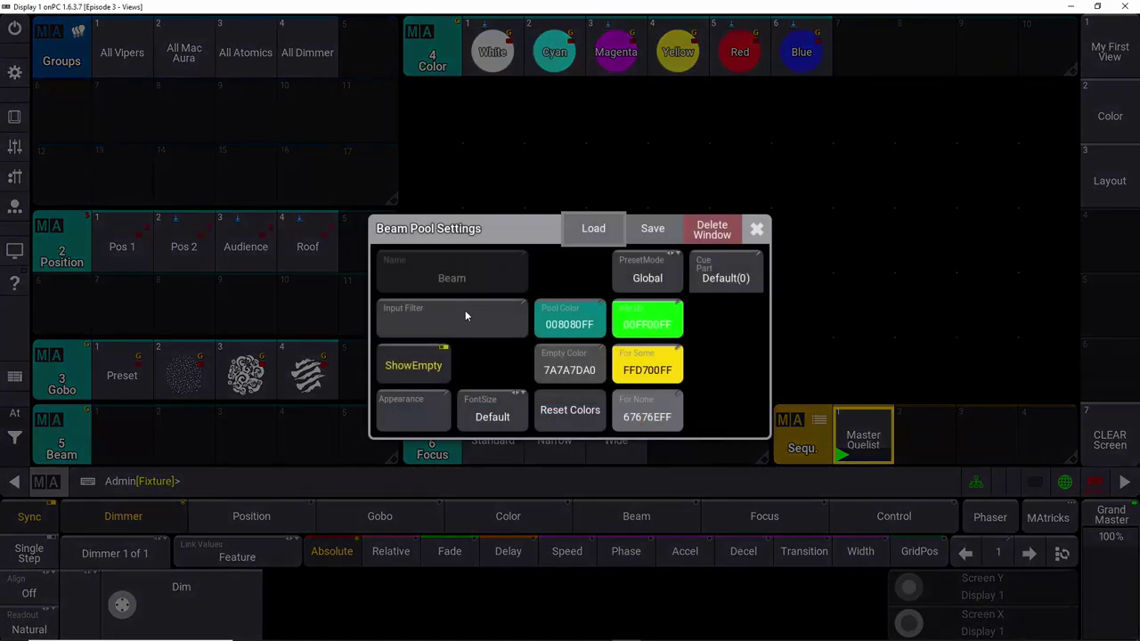
click(710, 234)
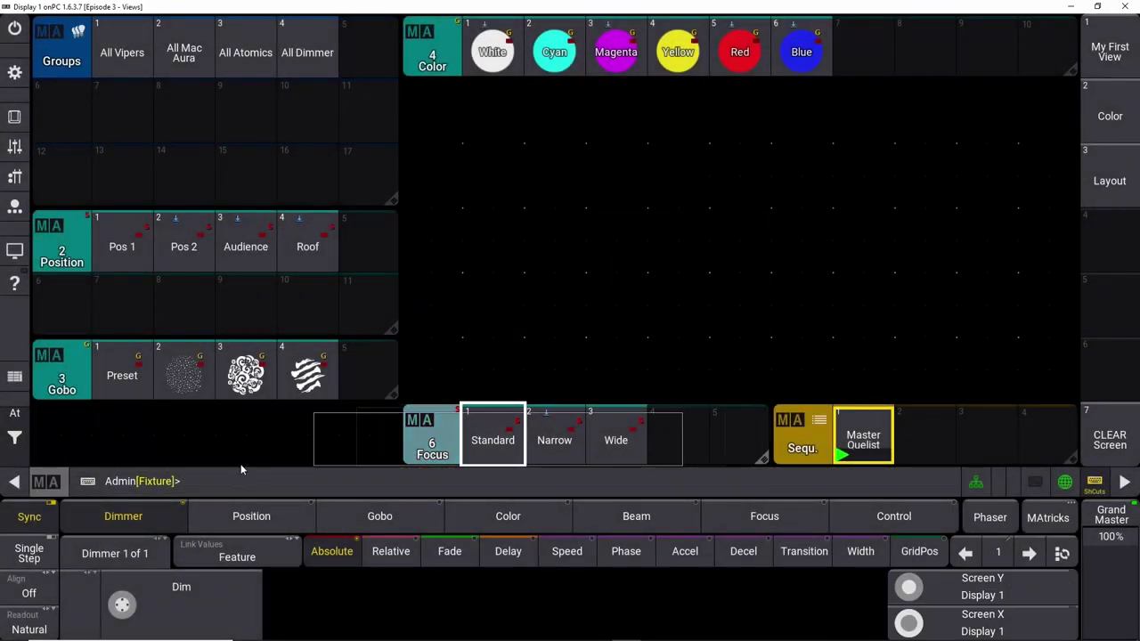
- Move the Focus and Color pools to the lower row and shrink the Color and Sequence pools
drag(432, 436, 61, 445)
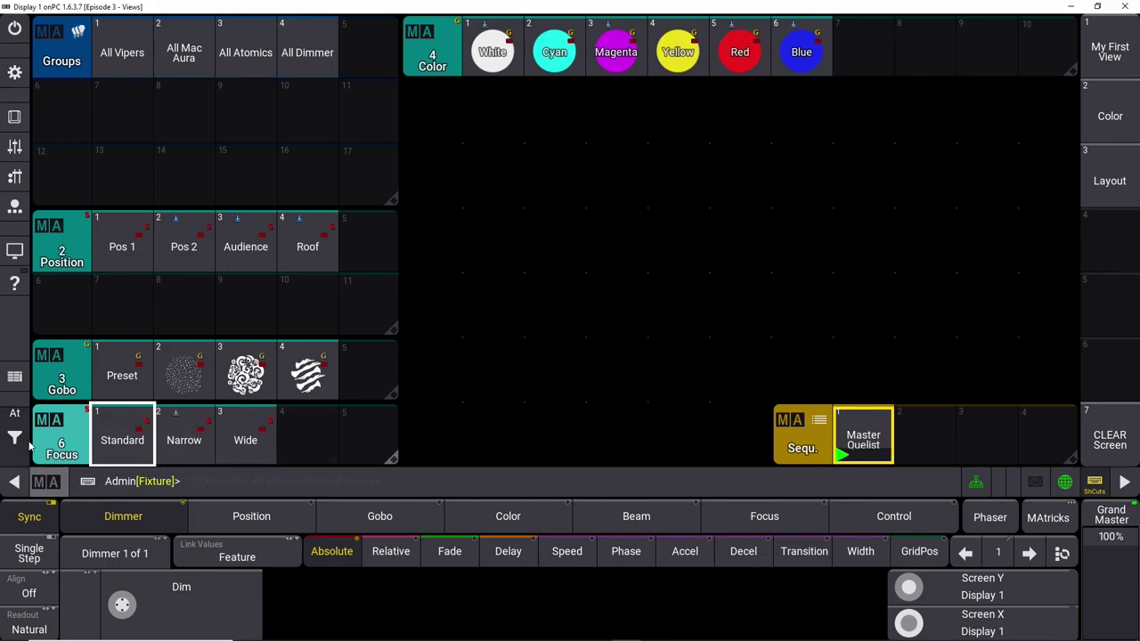
click(445, 68)
drag(447, 67, 450, 392)
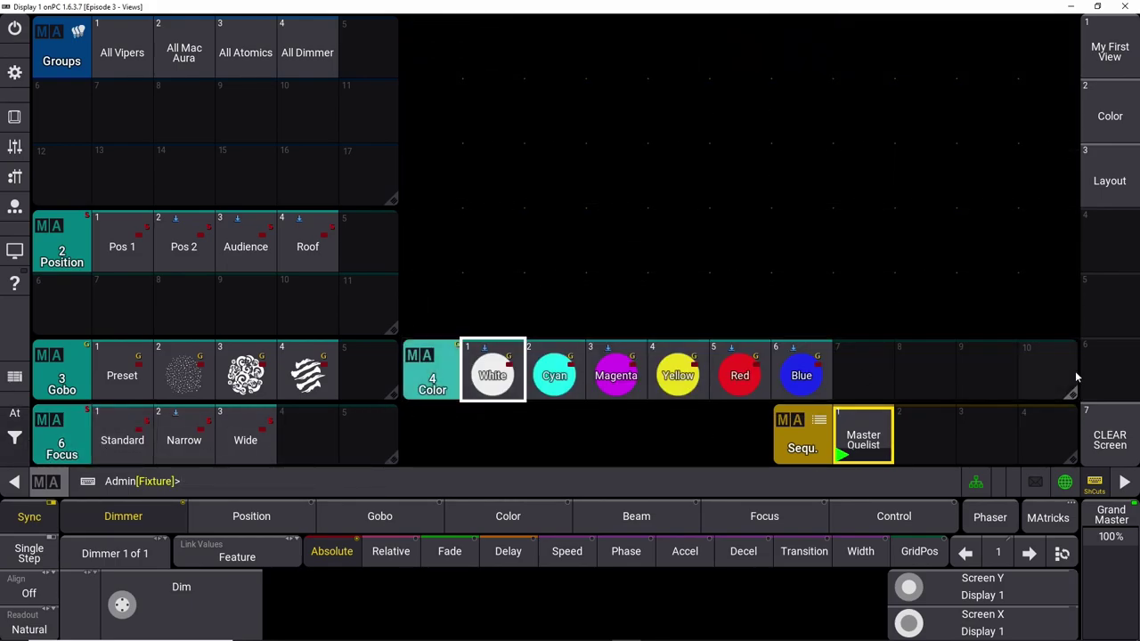
drag(1073, 398, 833, 398)
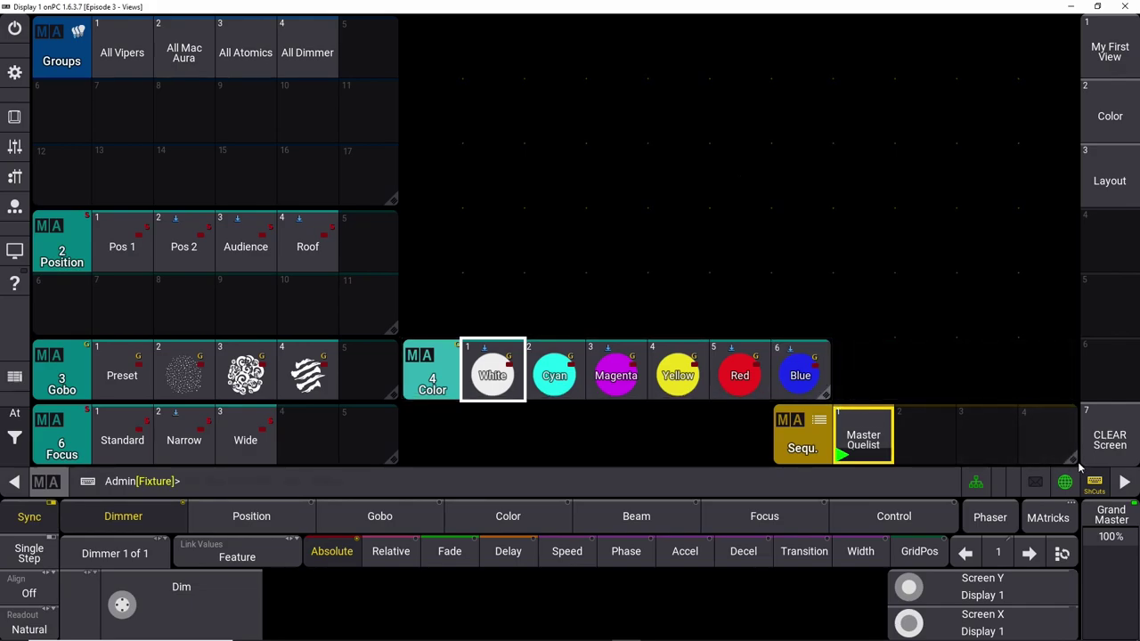
click(1072, 460)
drag(1072, 461, 913, 450)
drag(432, 374, 447, 452)
click(420, 44)
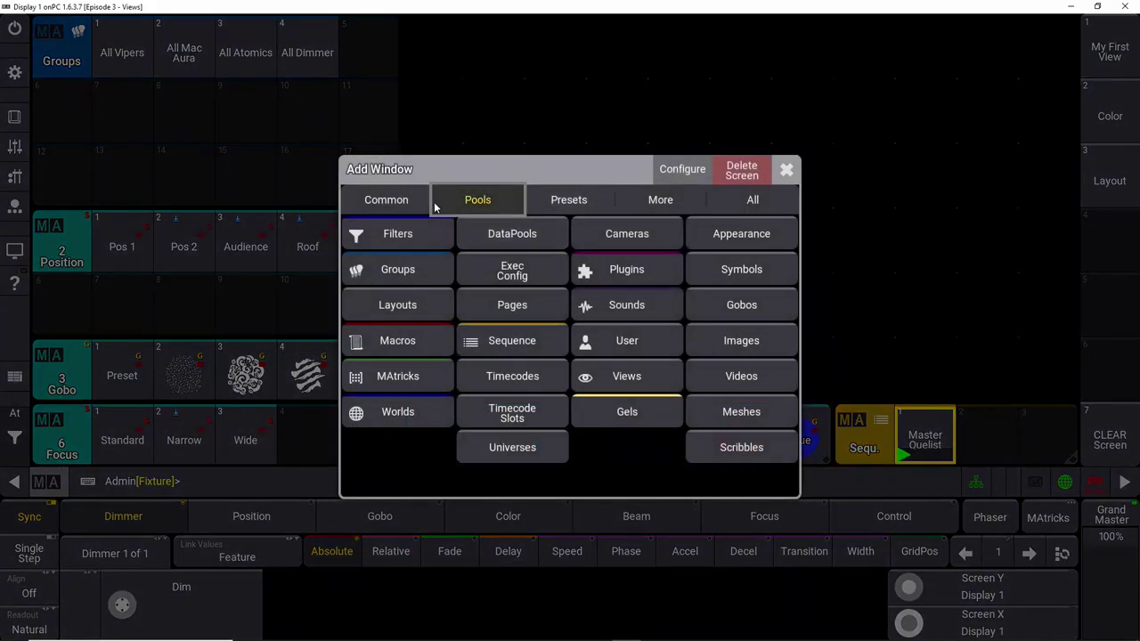
- Add a small 3D view in the top-right corner using the Front camera
click(401, 203)
click(513, 233)
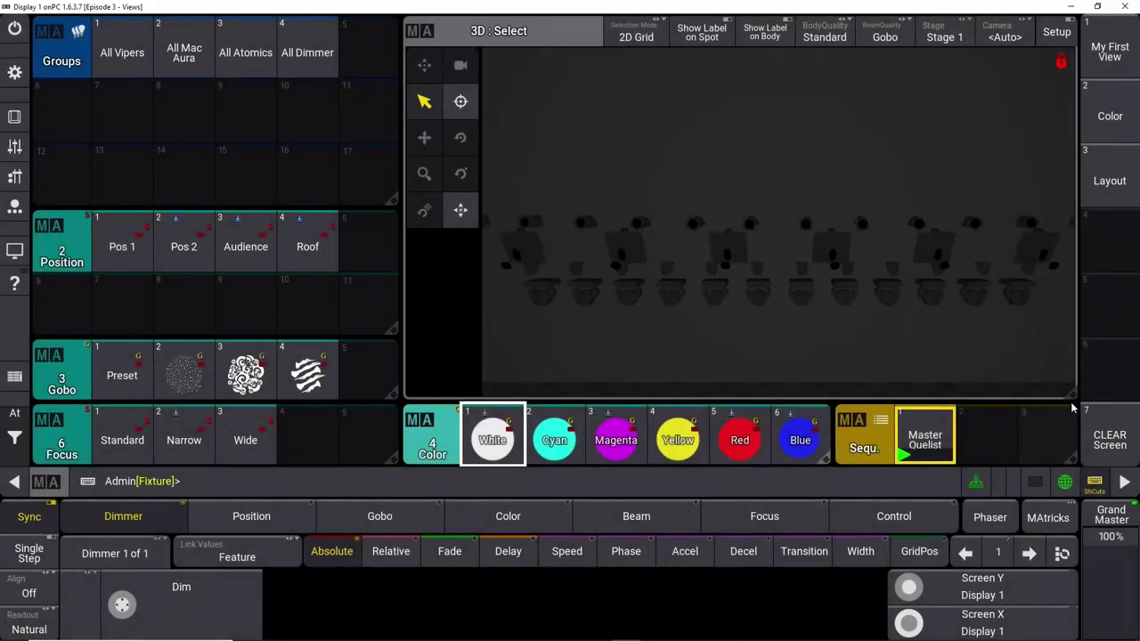
drag(1069, 393, 750, 243)
drag(538, 41, 797, 42)
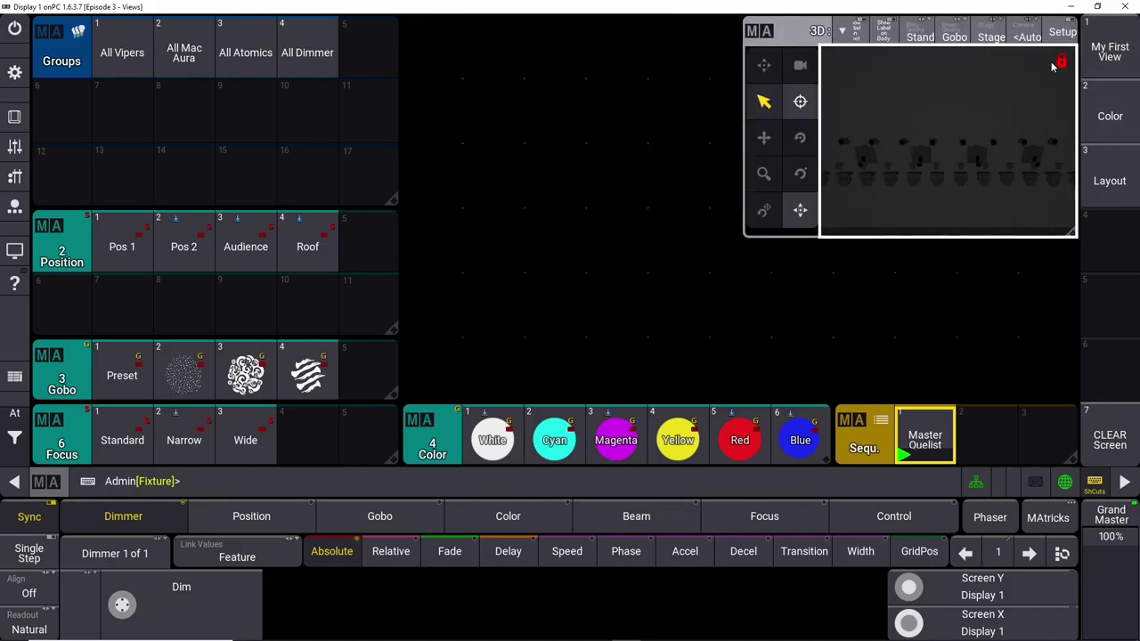
click(1029, 35)
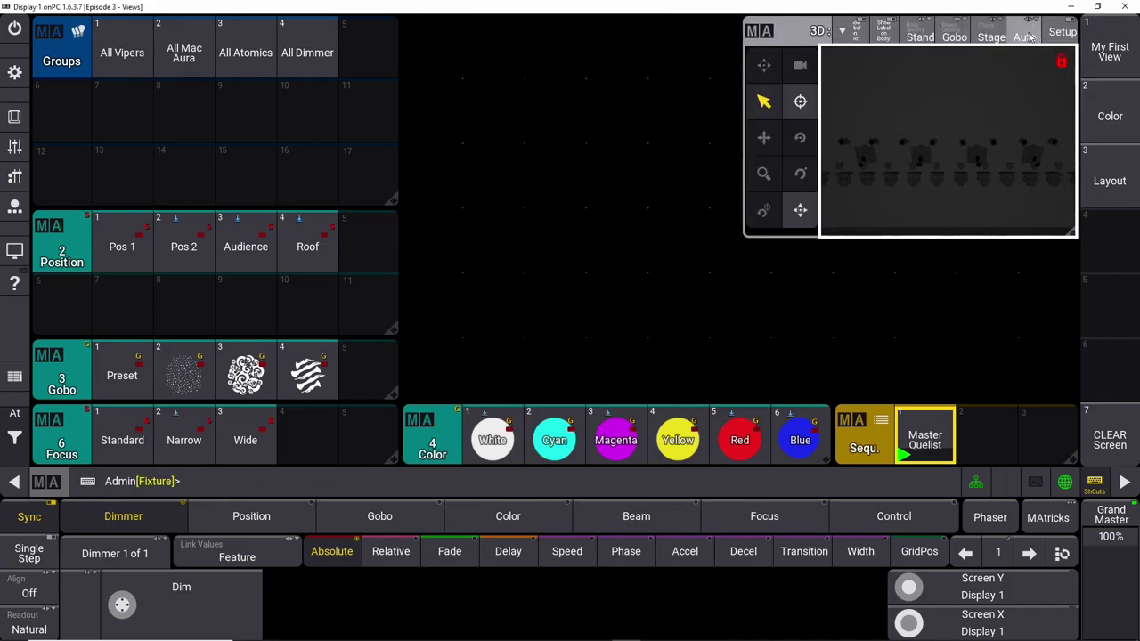
scroll(968, 137, up, 3)
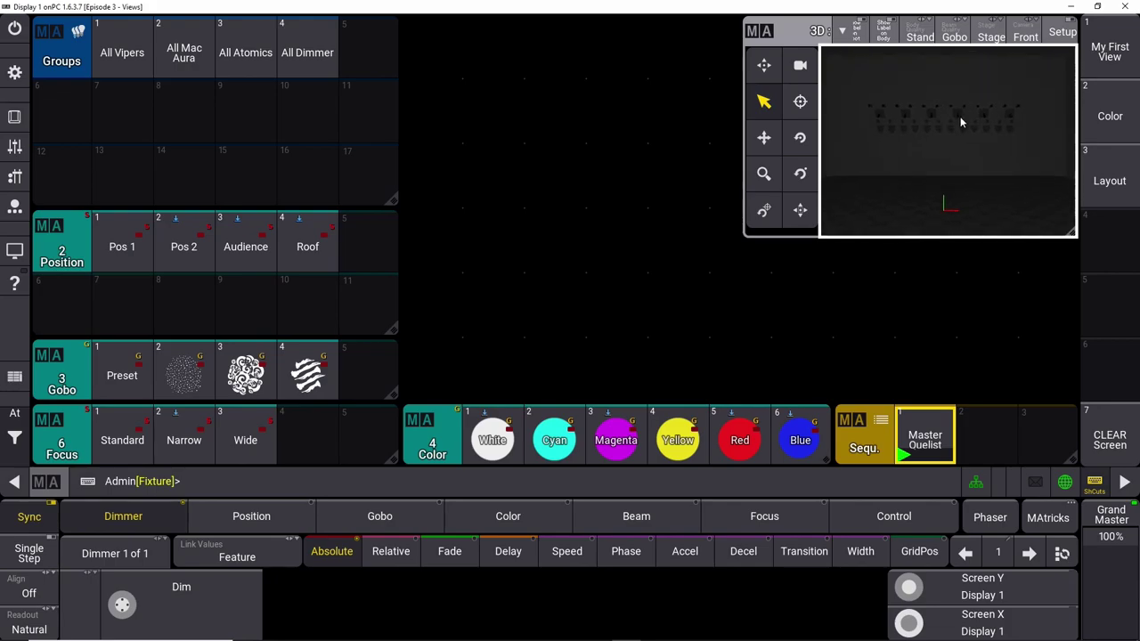
scroll(958, 117, down, 3)
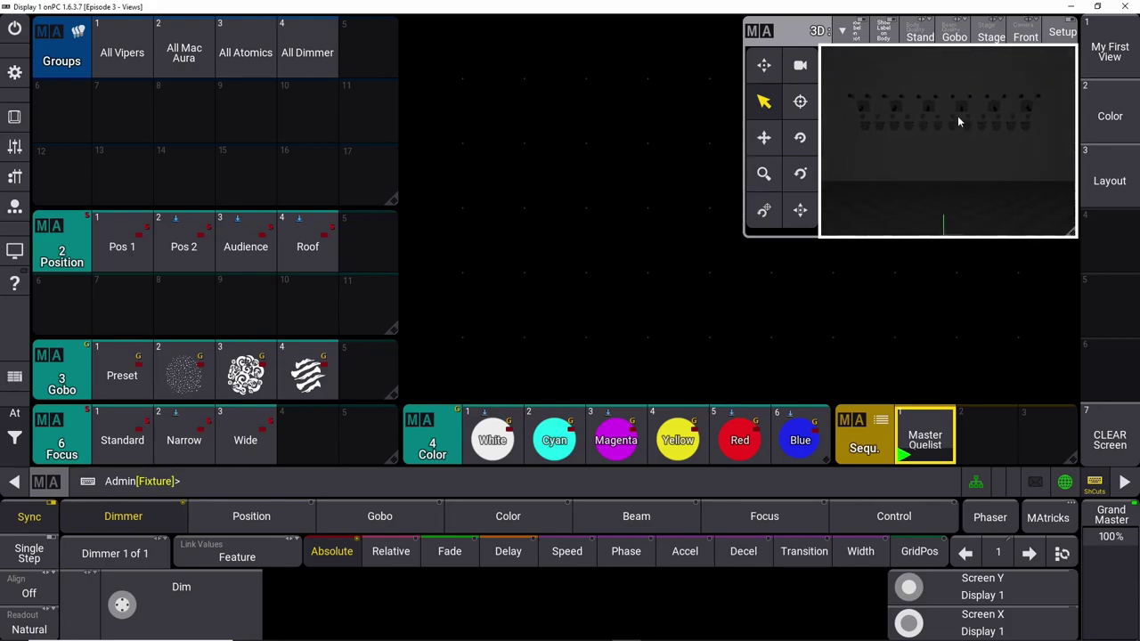
click(419, 34)
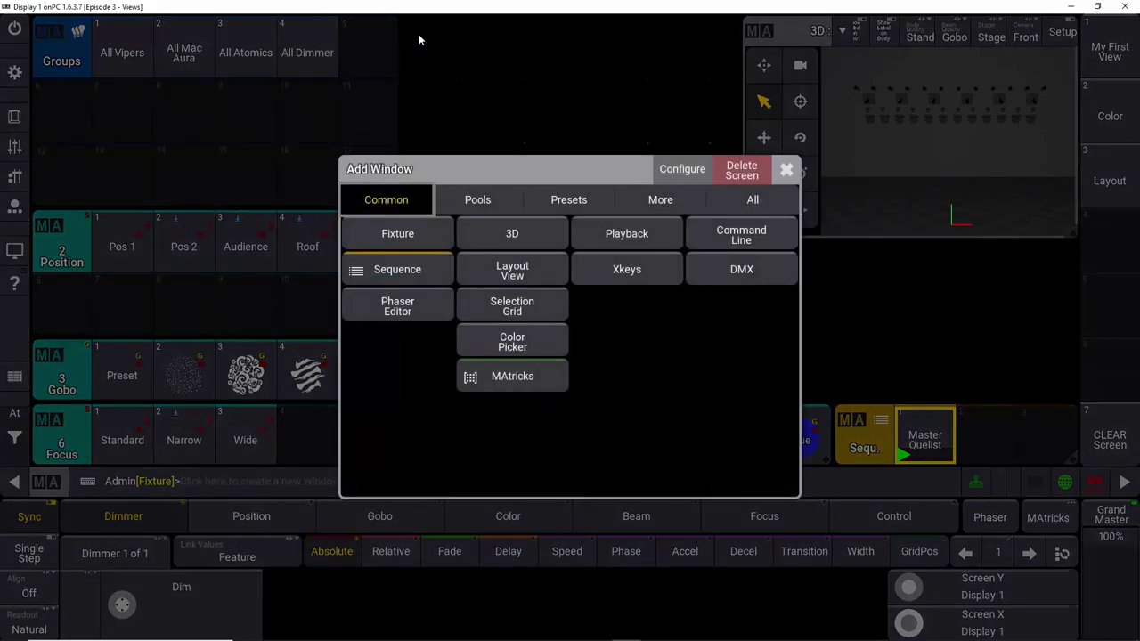
- Add a one-section Playback window and shorten it to fit above the pools
click(619, 237)
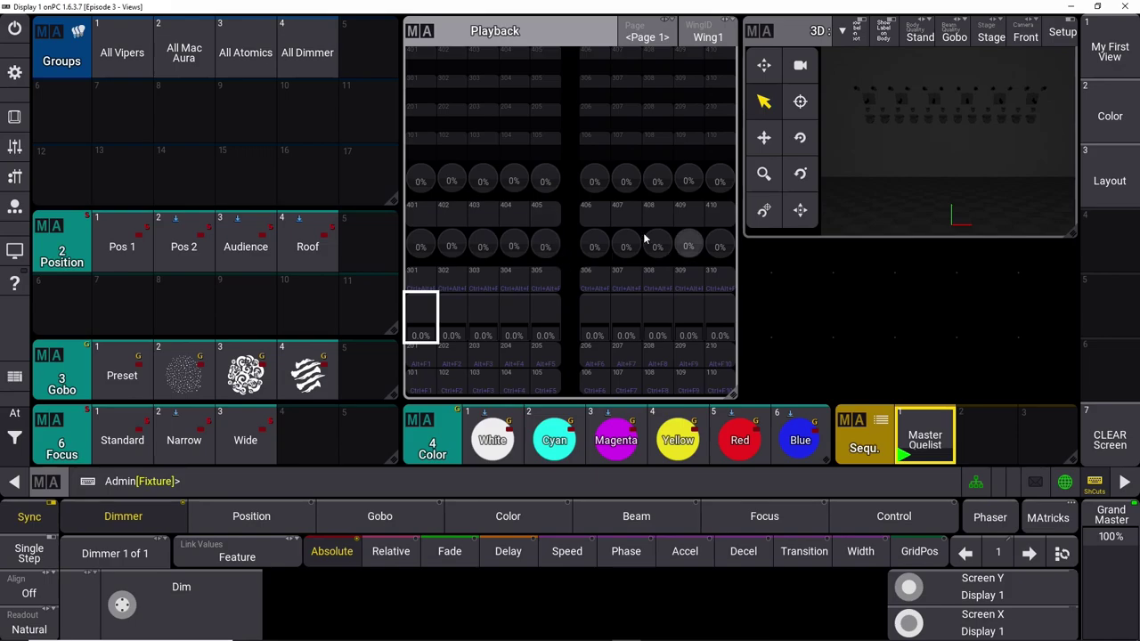
click(419, 32)
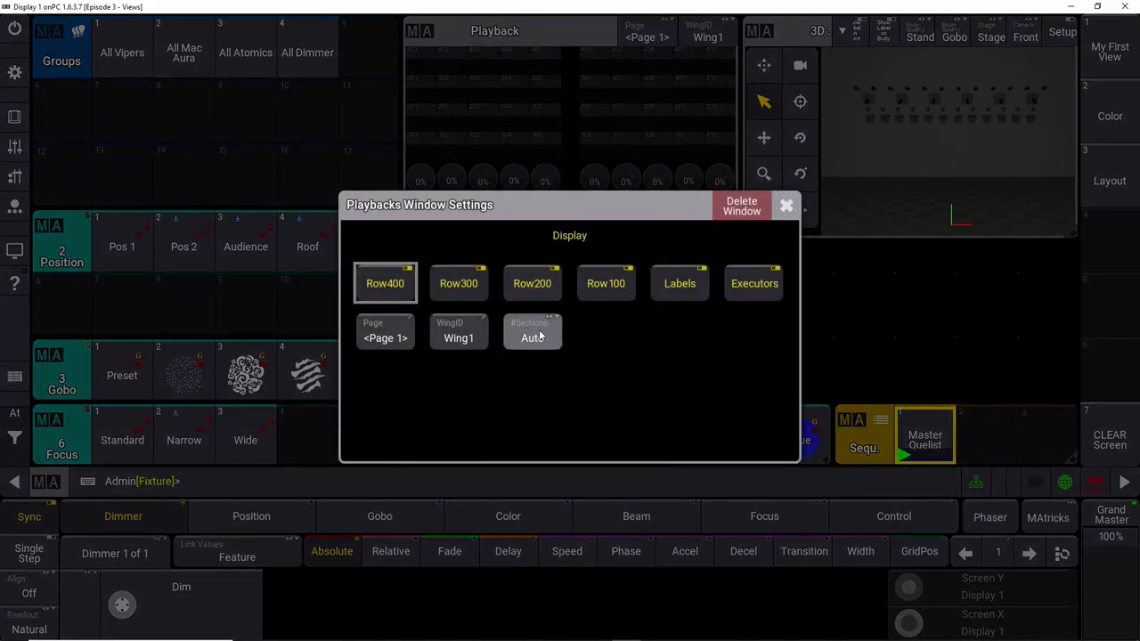
click(534, 332)
click(535, 335)
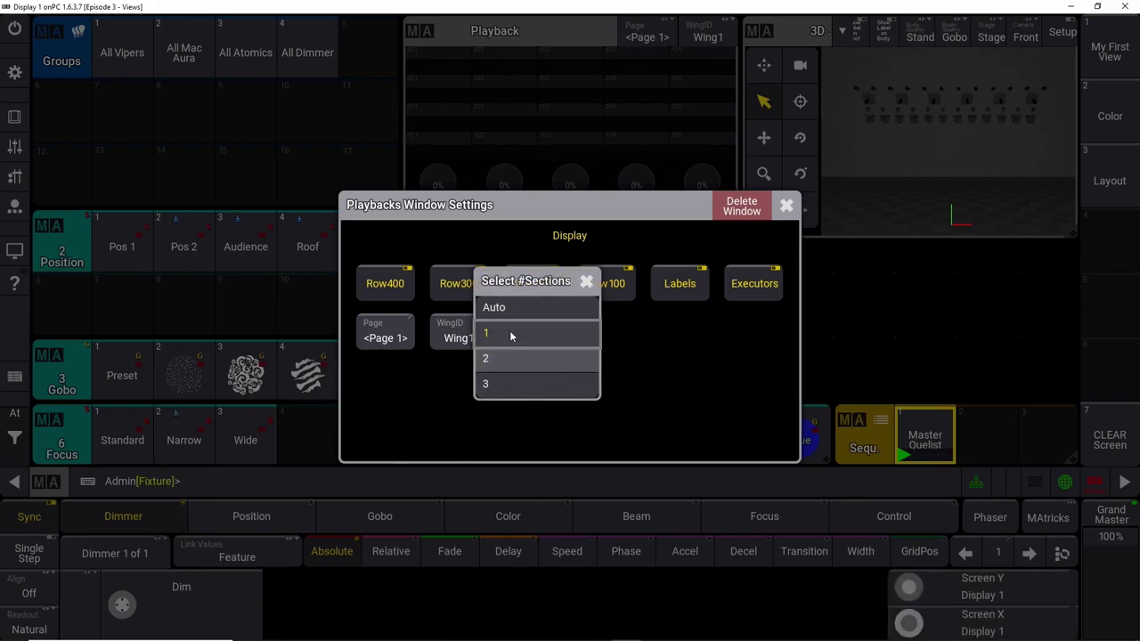
click(587, 282)
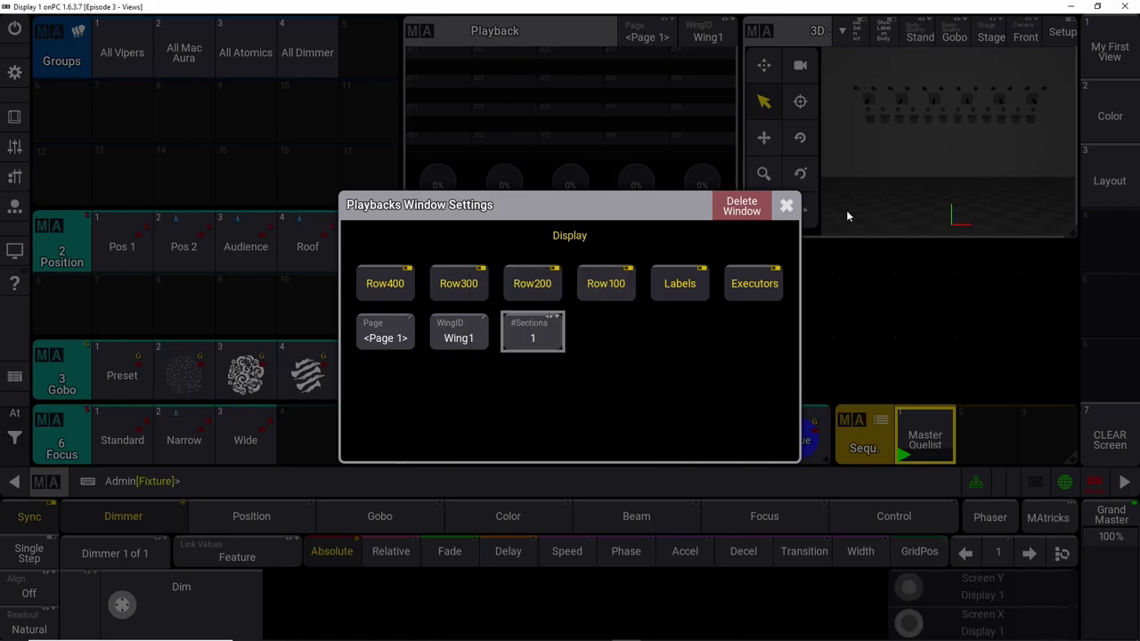
click(787, 206)
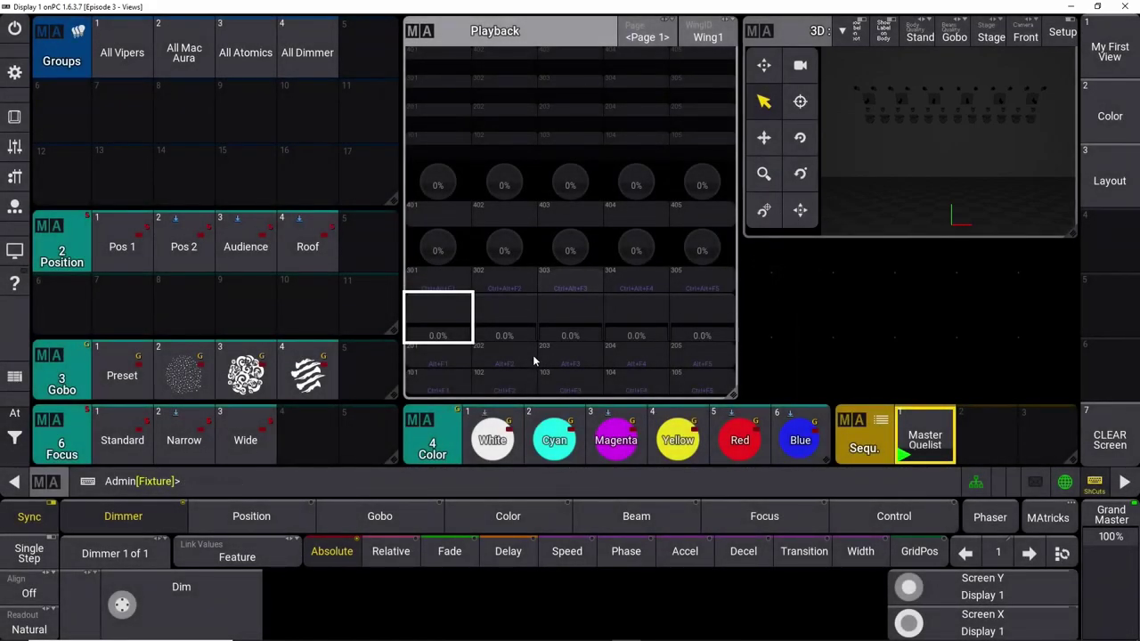
drag(735, 400, 736, 238)
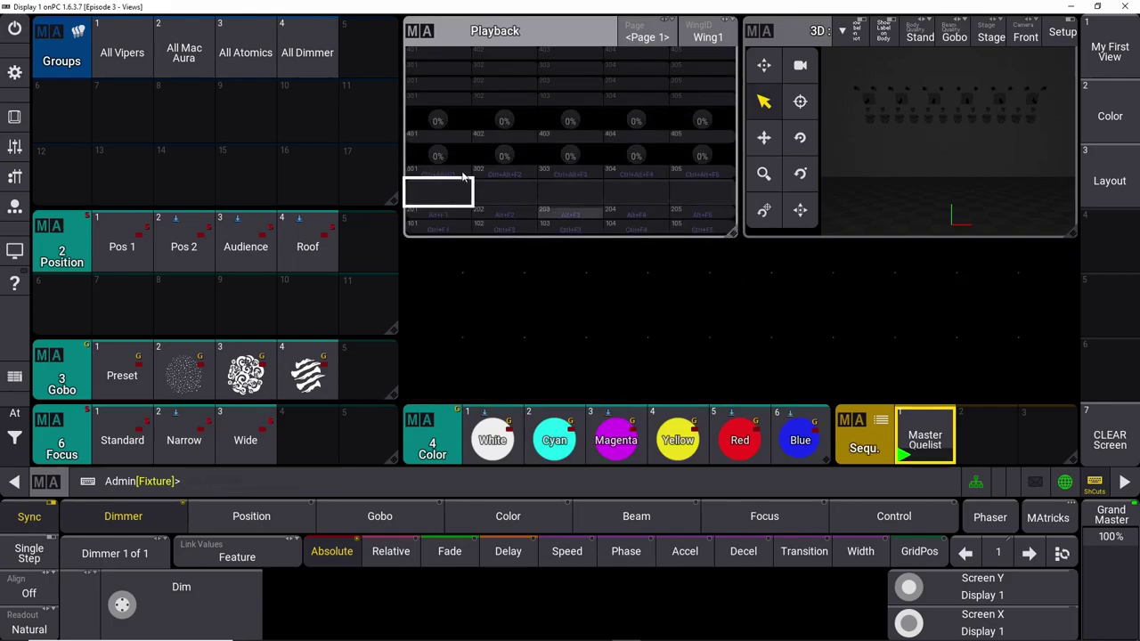
click(424, 256)
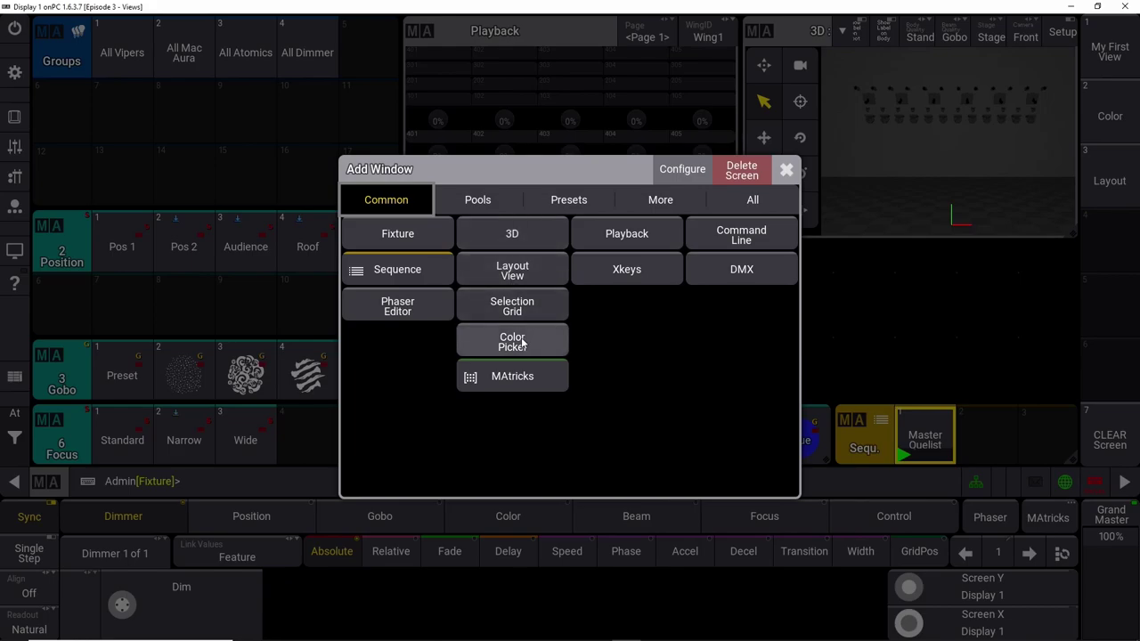
- Add a Sequence sheet window showing Master Quelist with cue Que 1
click(397, 269)
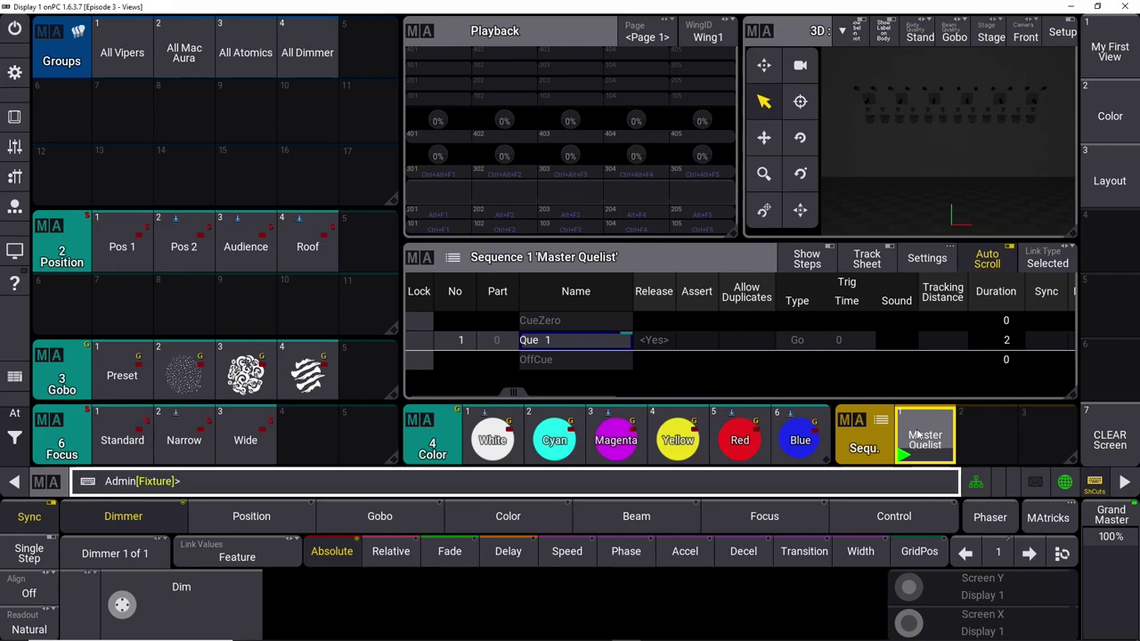
- Assign Master Quelist to executor 201 and Go to cue Que 1
key(a)
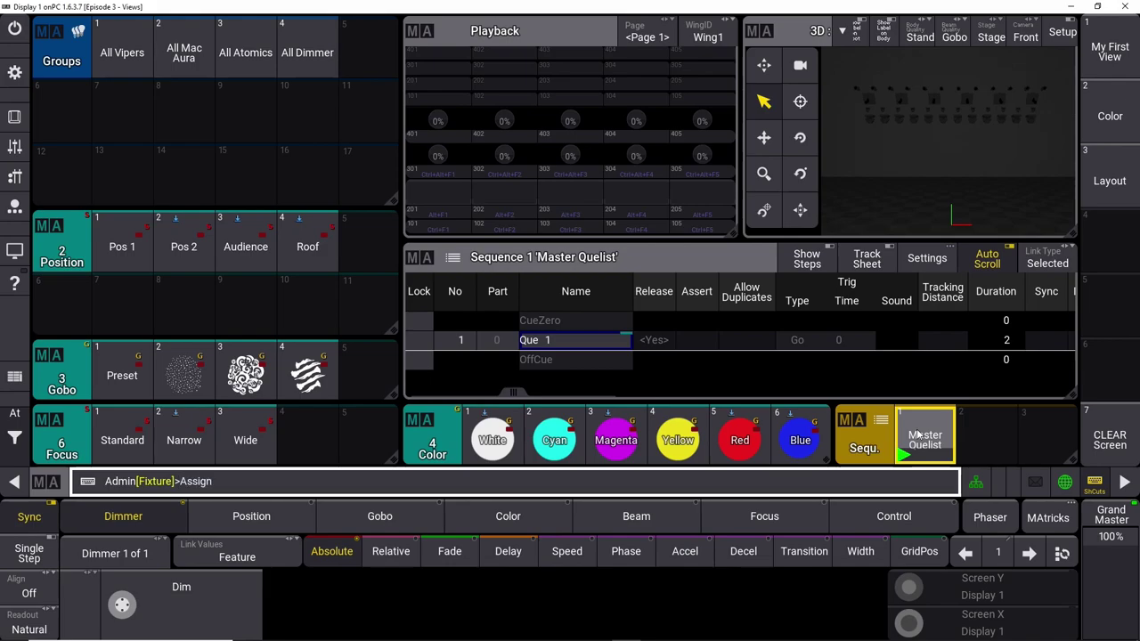
click(1096, 483)
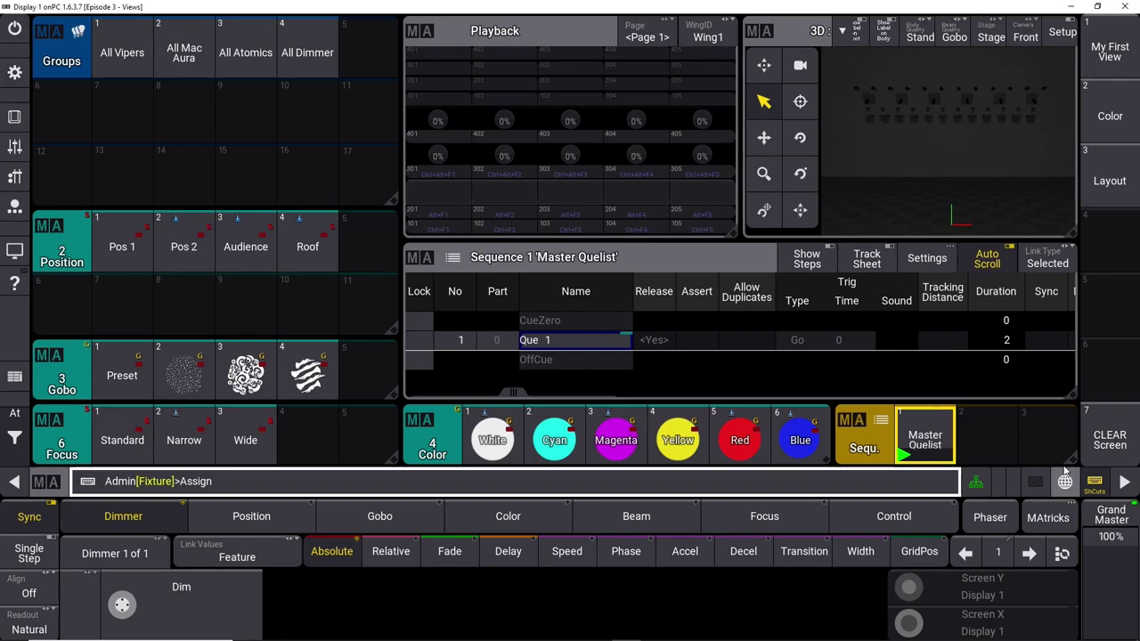
click(929, 443)
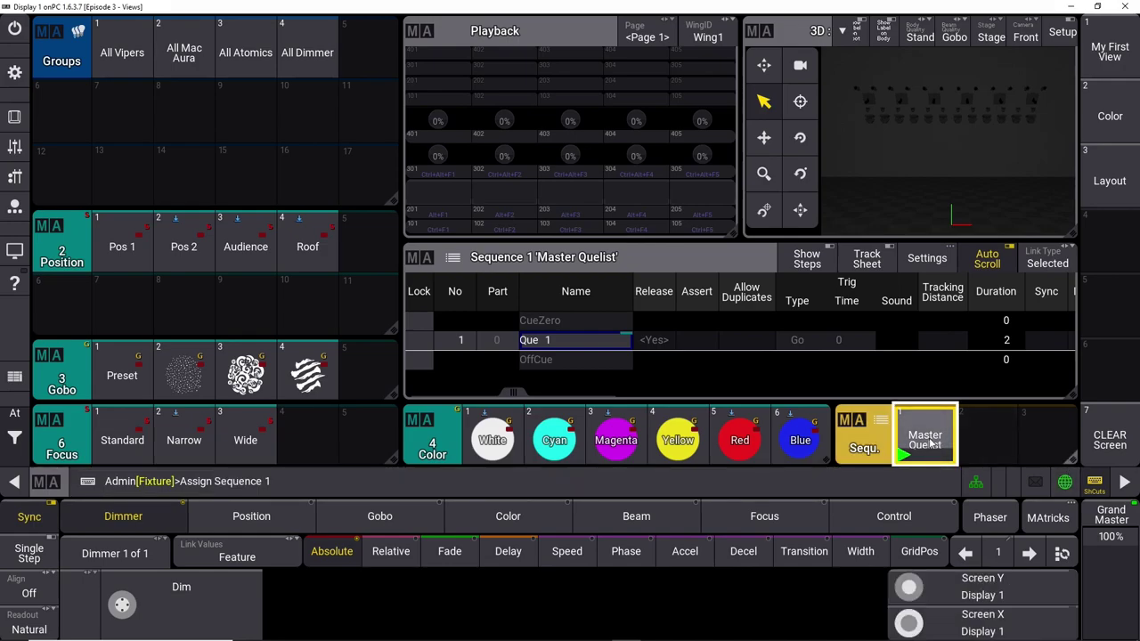
click(443, 216)
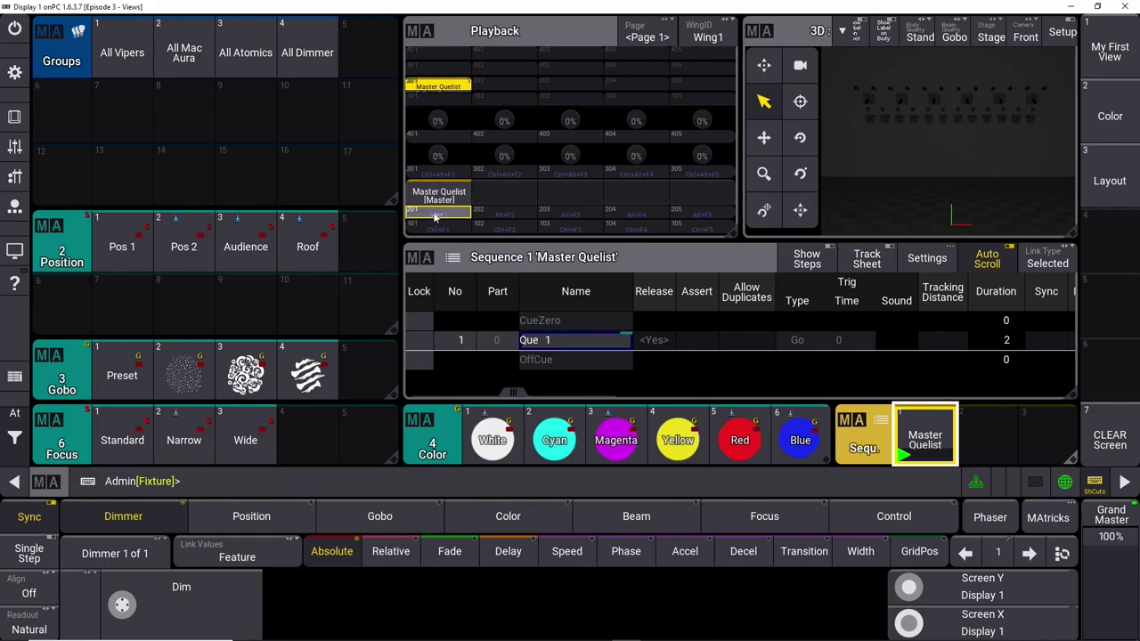
click(436, 217)
click(572, 344)
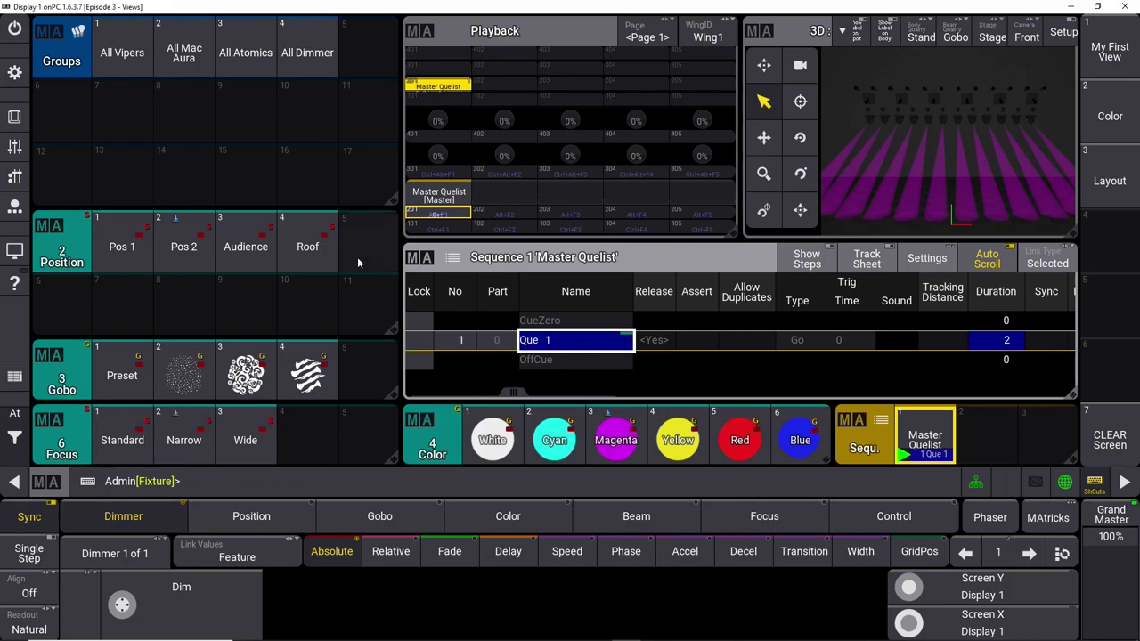
- Store All Vipers aimed at Roof as second cue 'Roof' in Master Quelist
click(132, 58)
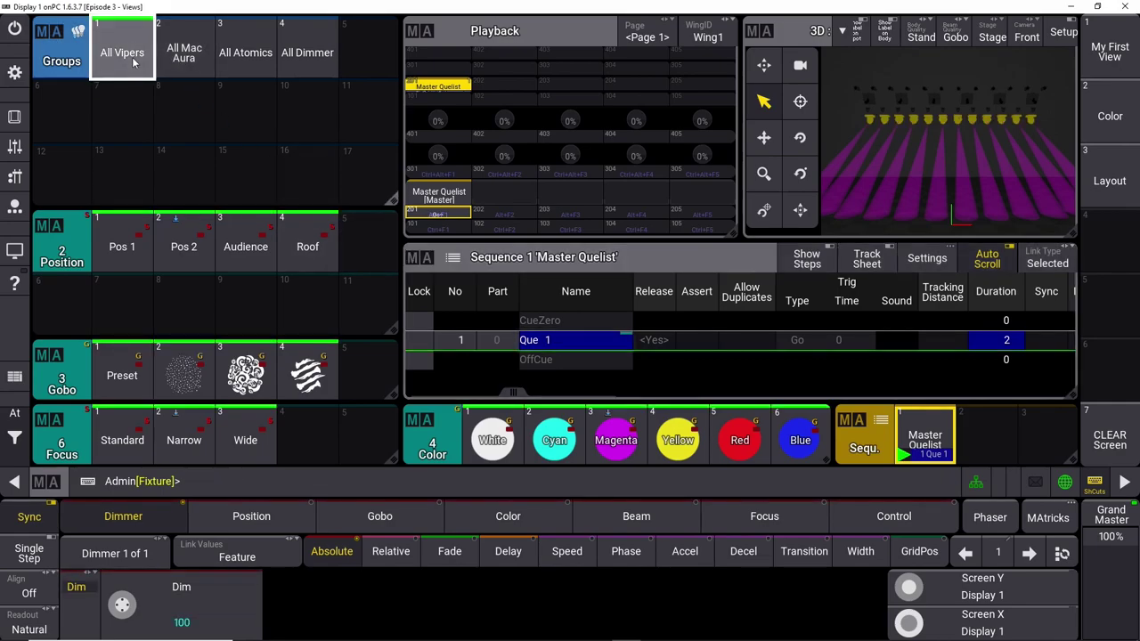
click(314, 252)
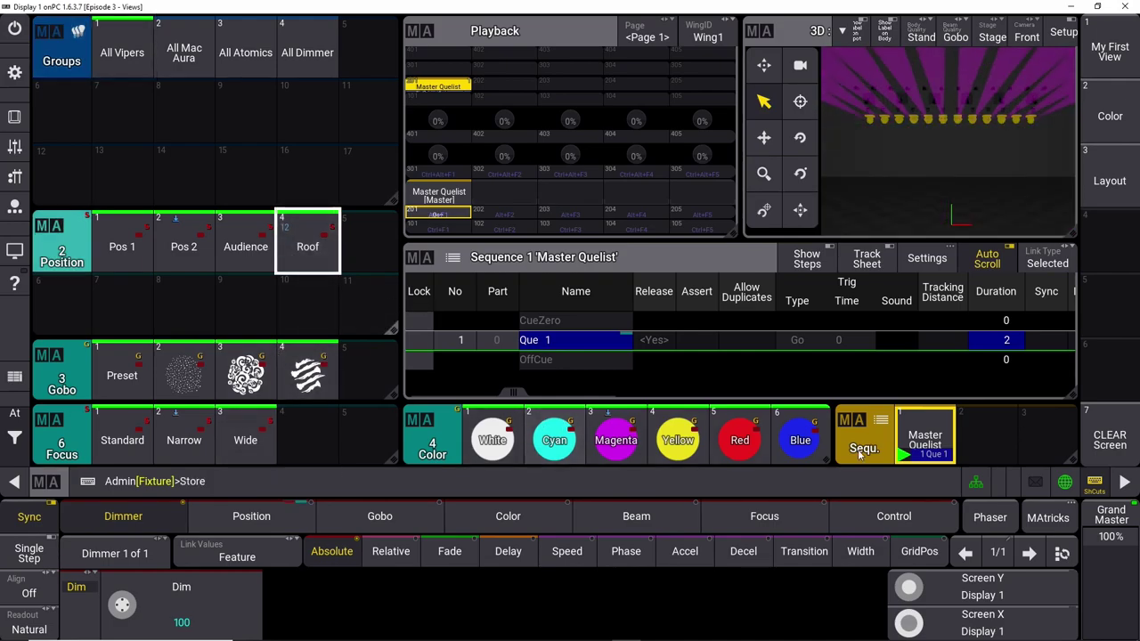
key(s)
click(931, 444)
drag(927, 450, 497, 227)
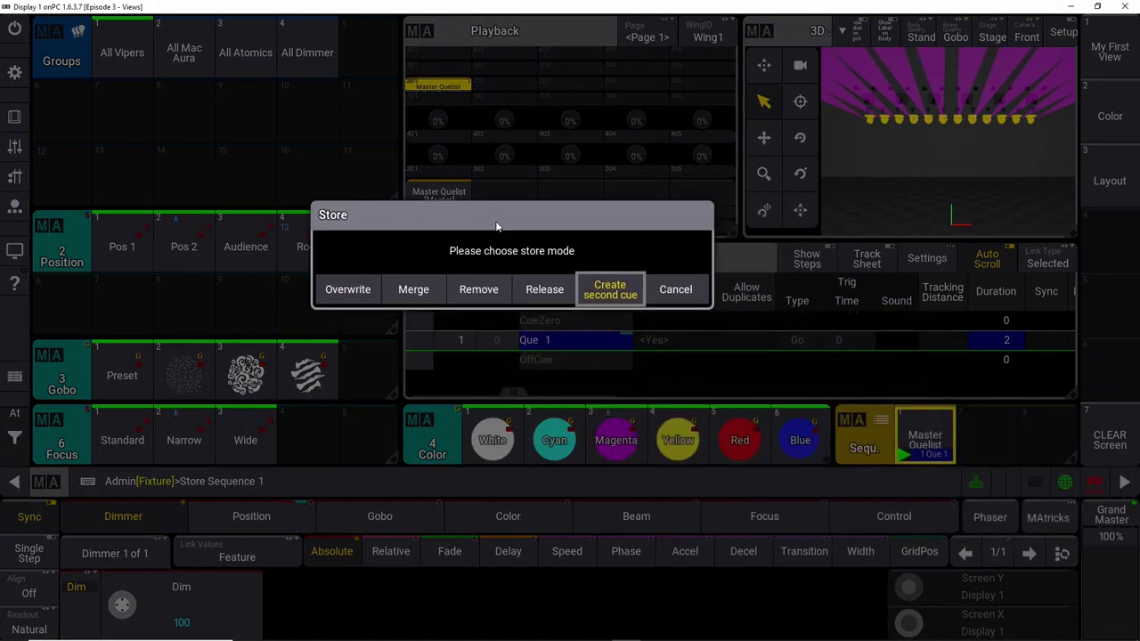
click(356, 292)
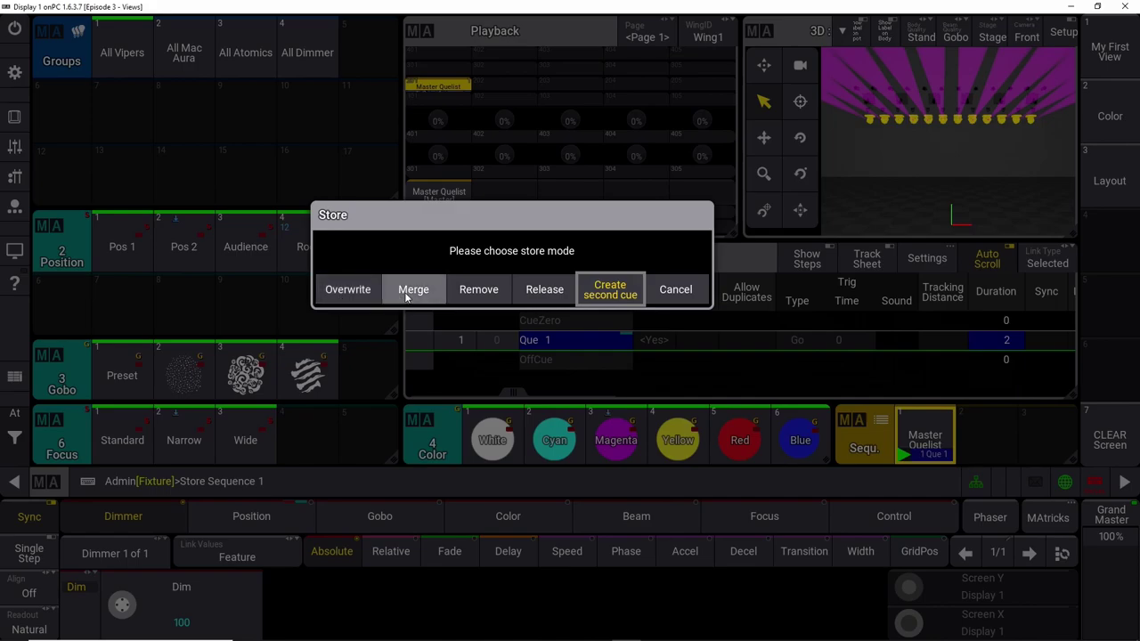
click(598, 294)
click(561, 363)
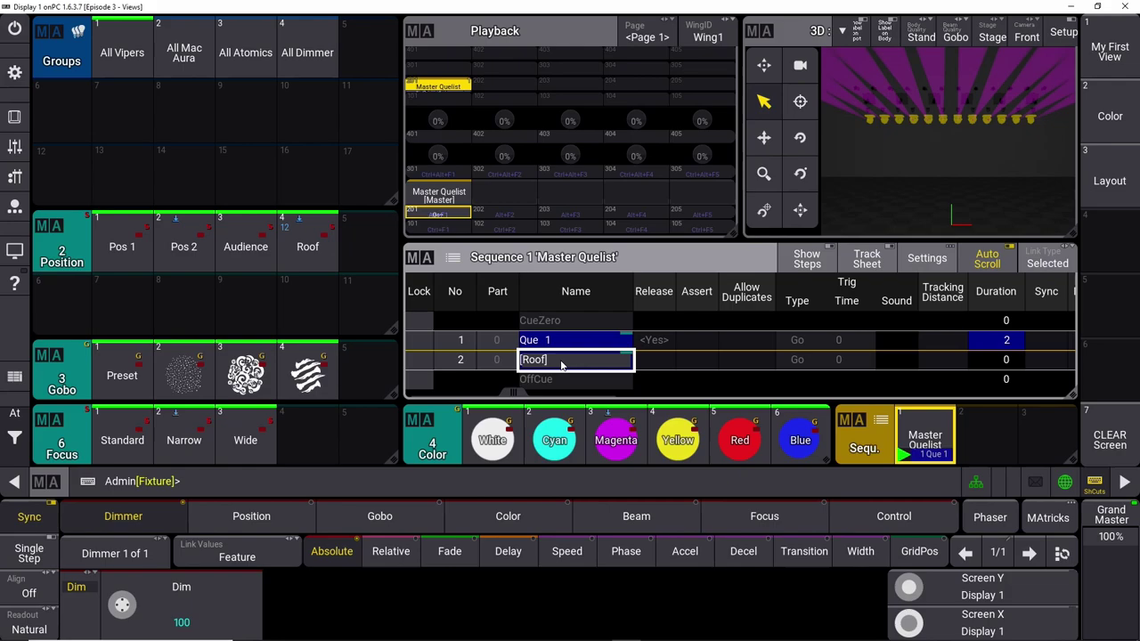
click(14, 412)
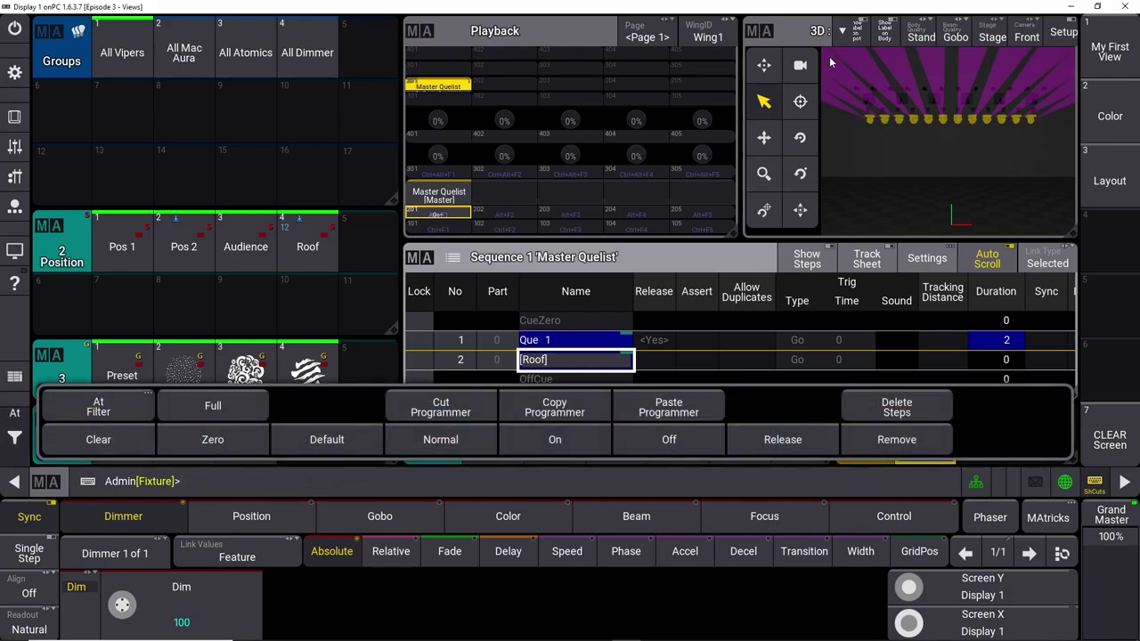
- Clear the programmer, then on executor 201 Go to Roof and Go- back to Que 1
click(100, 439)
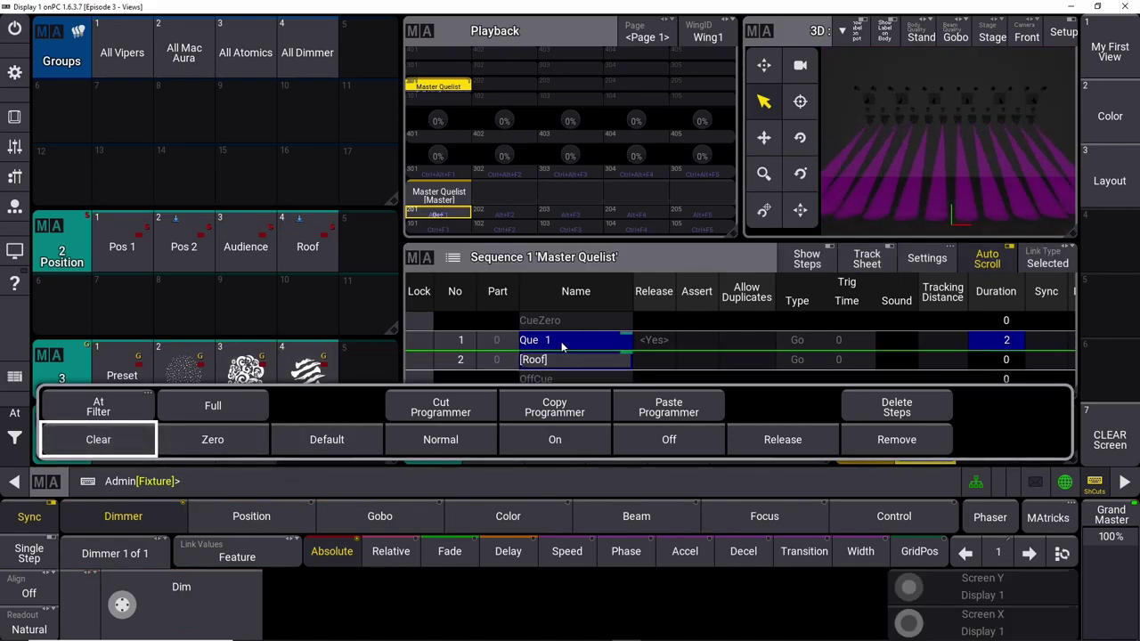
click(451, 217)
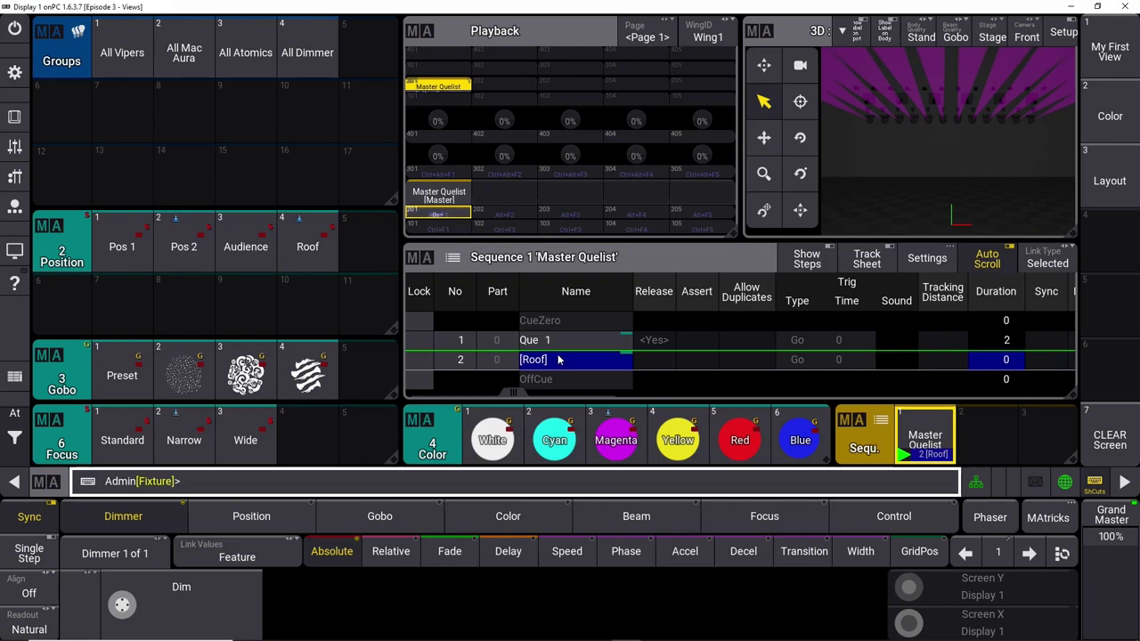
click(454, 217)
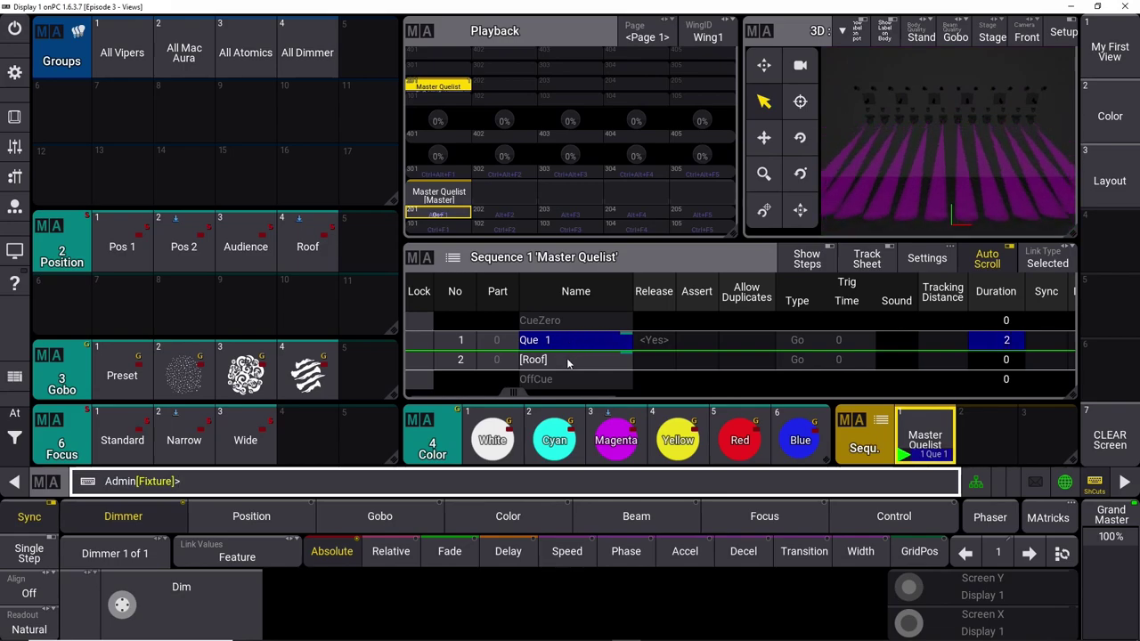
- Set cue 2 (Roof) to a 5-second Cue Fade, then return the sequence to cue 1
click(454, 216)
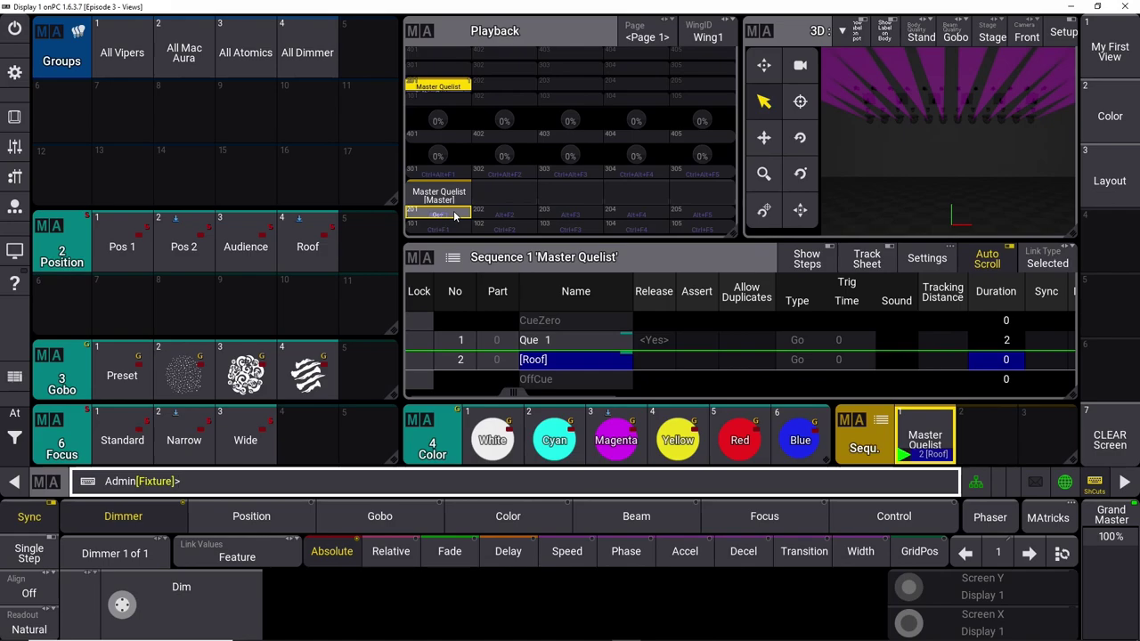
click(553, 369)
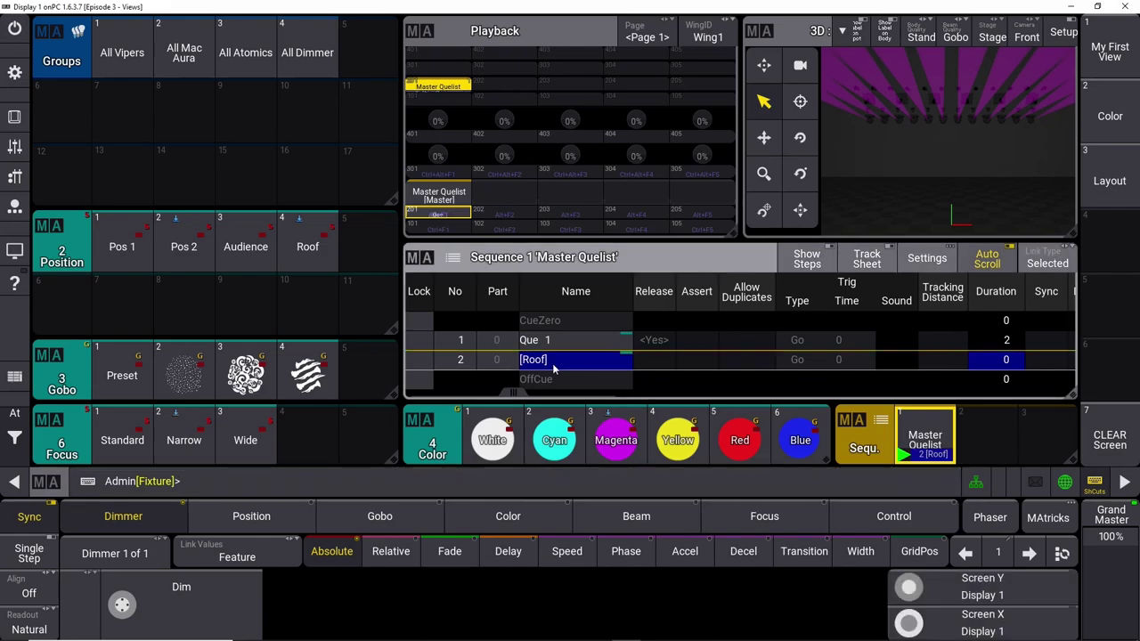
drag(516, 397, 668, 397)
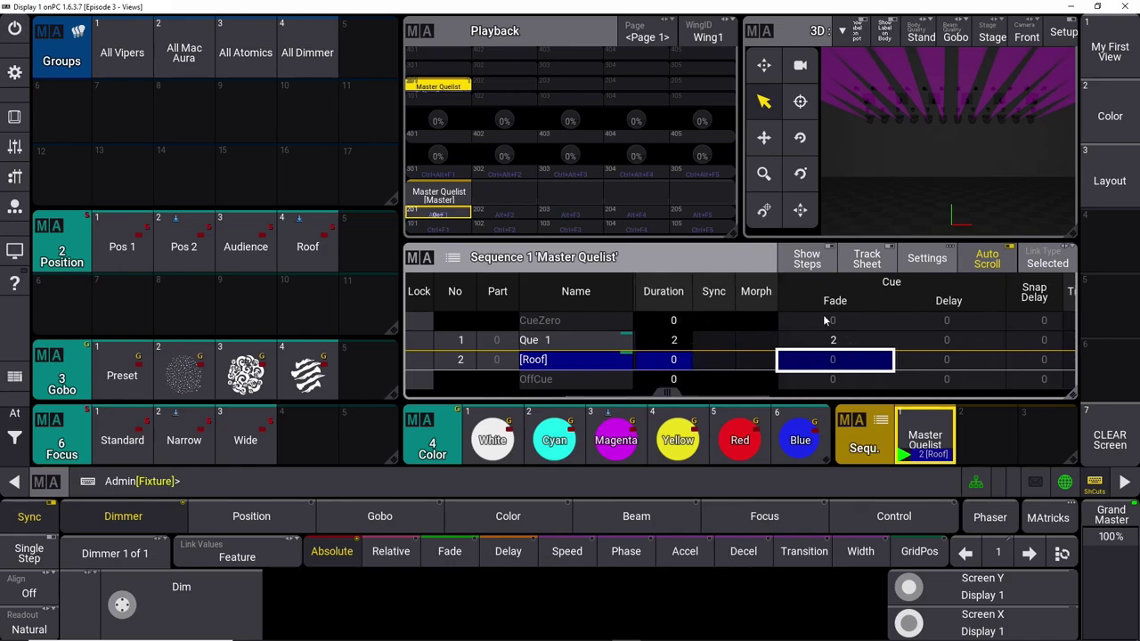
click(842, 361)
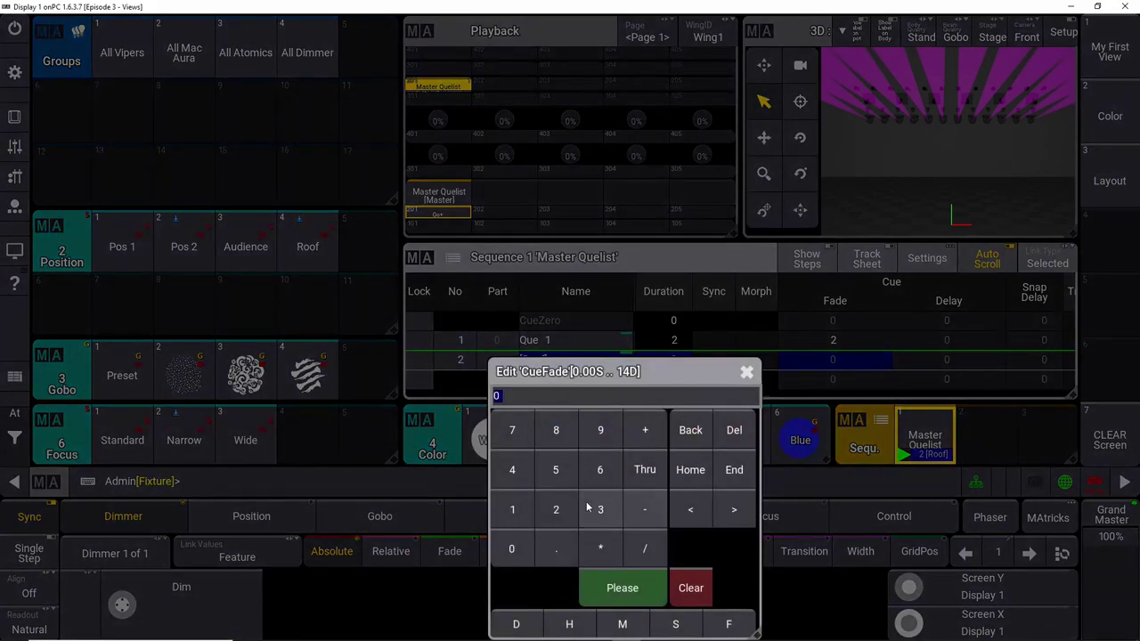
click(554, 471)
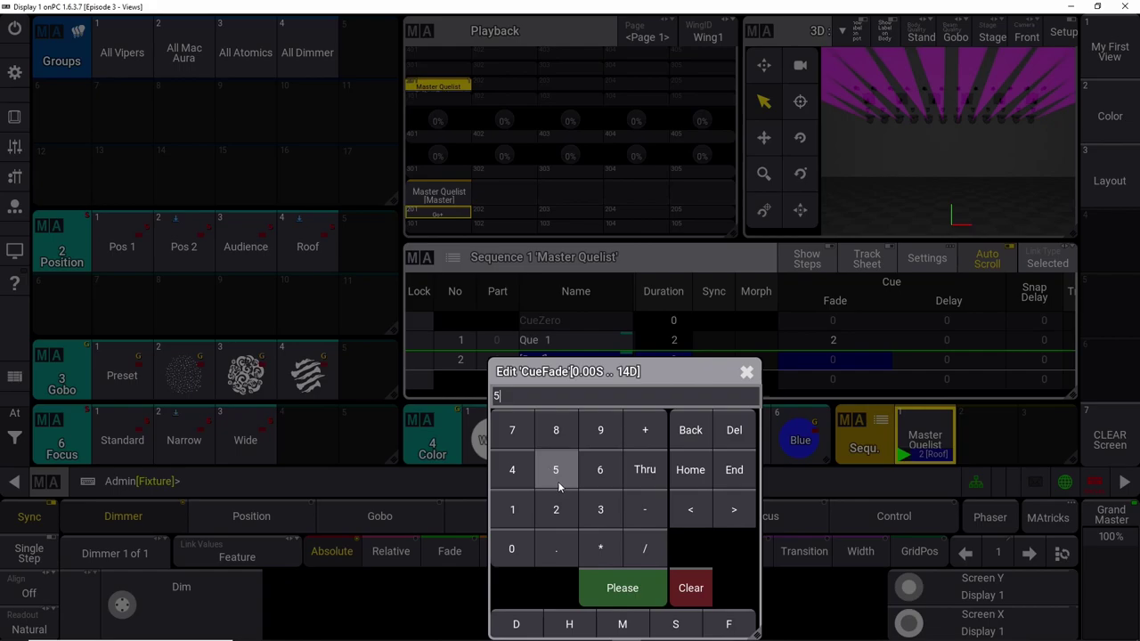
click(615, 589)
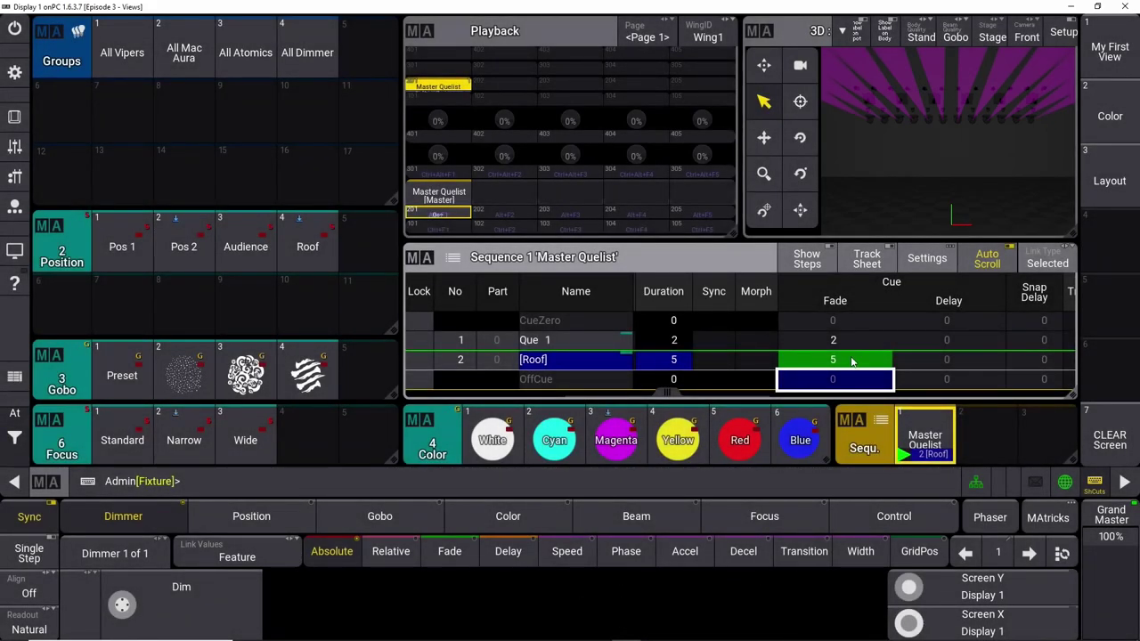
drag(668, 392, 515, 392)
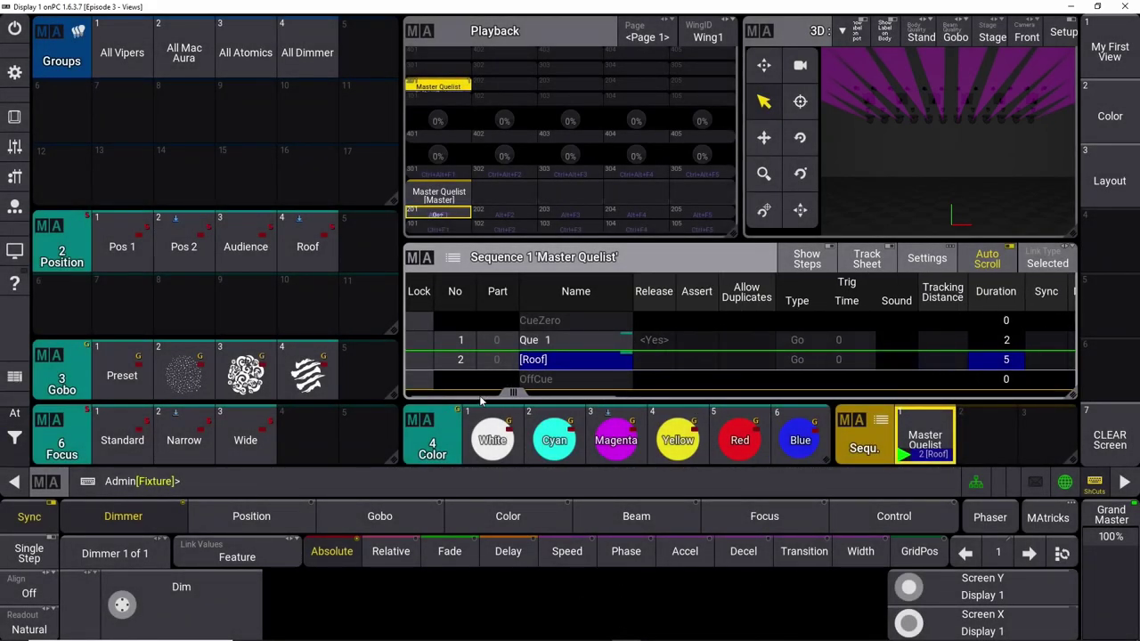
click(448, 218)
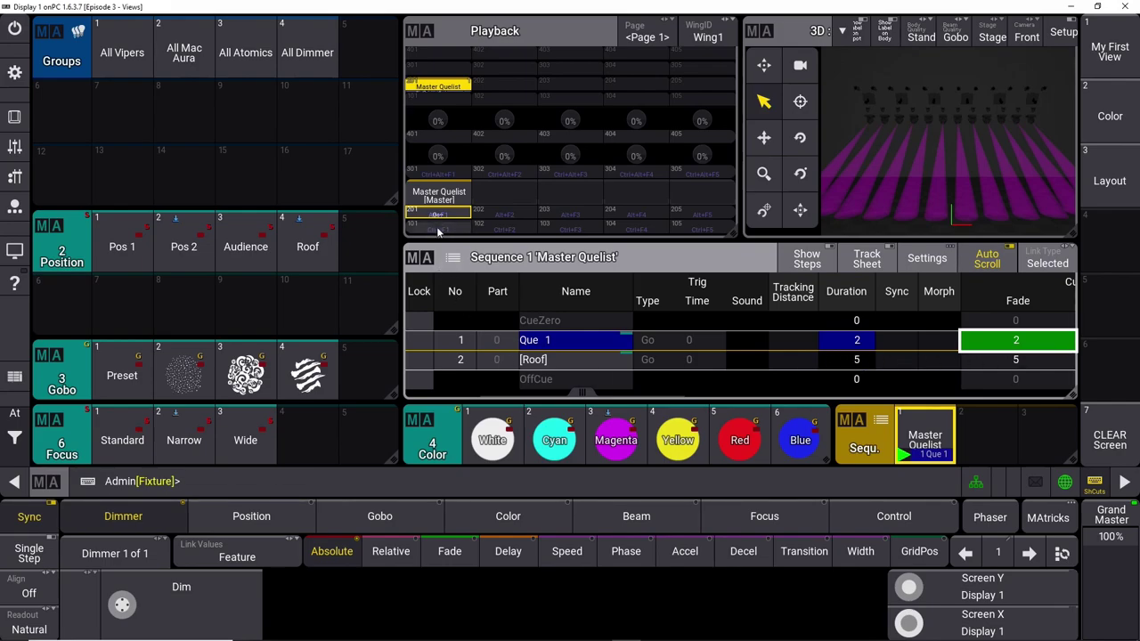
click(448, 218)
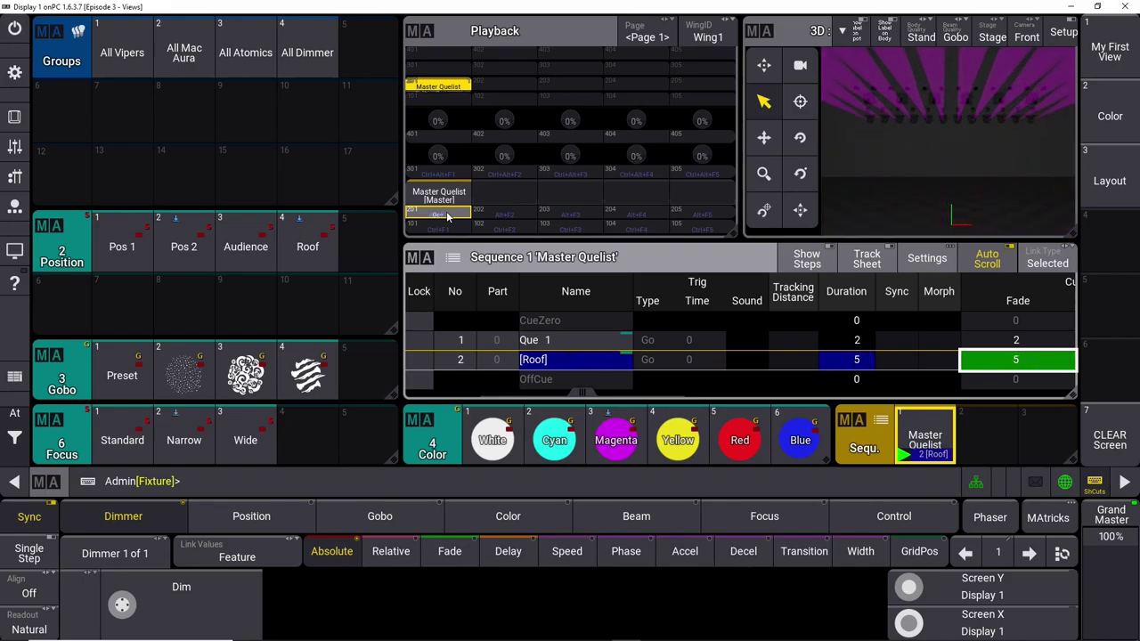
click(450, 217)
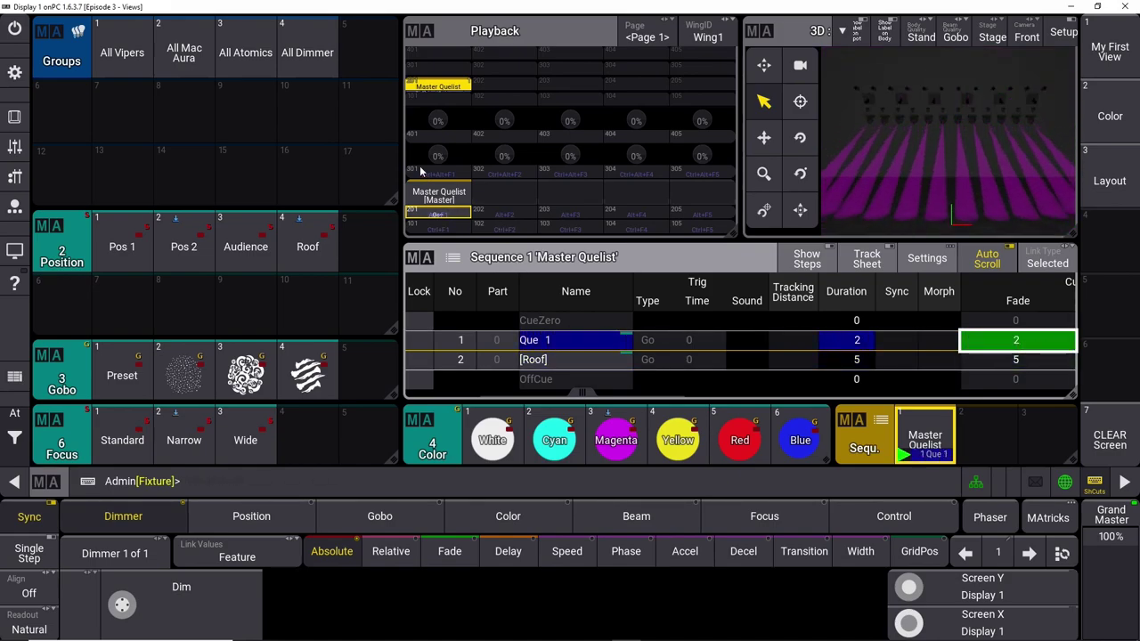
- Build a look on All Mac Aura: Pos 2, White, Narrow focus, full intensity, Roof position
click(175, 65)
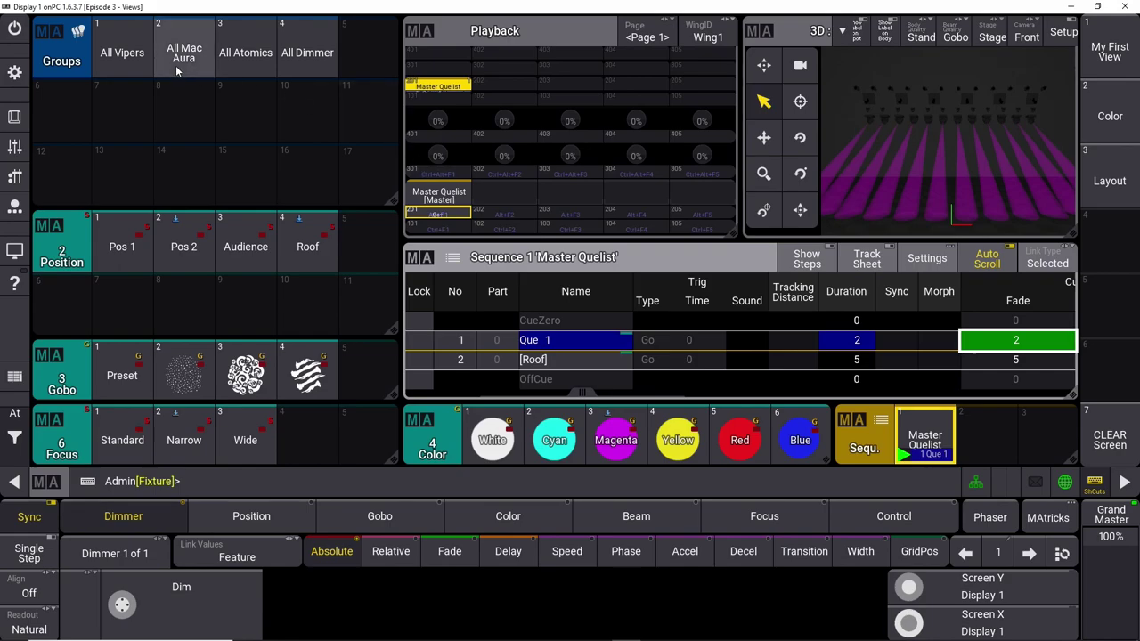
click(181, 249)
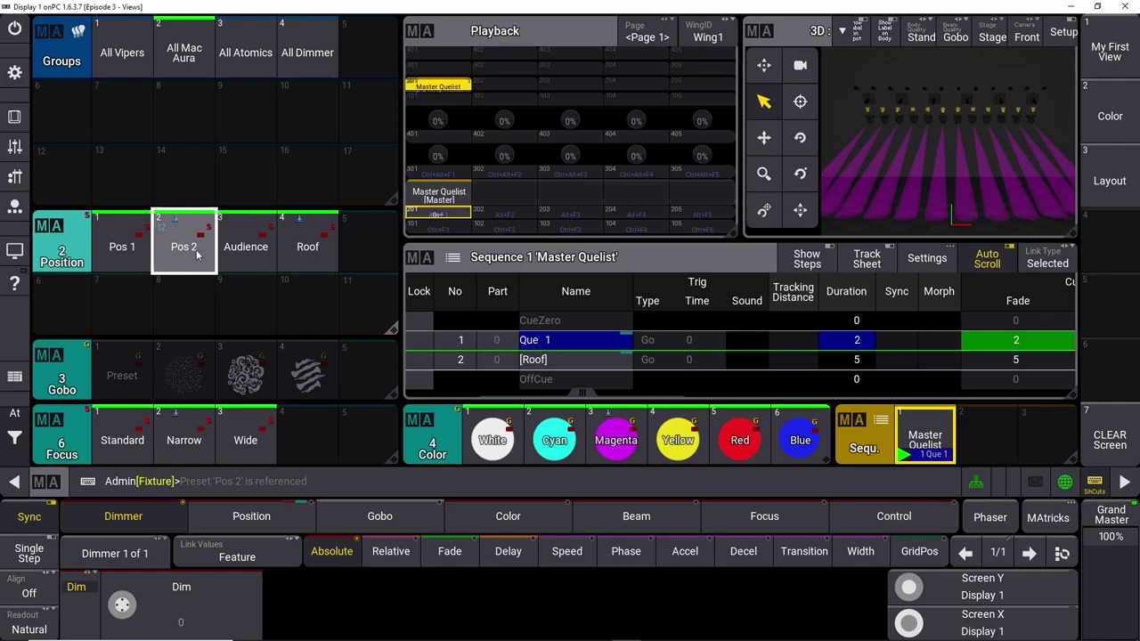
click(492, 441)
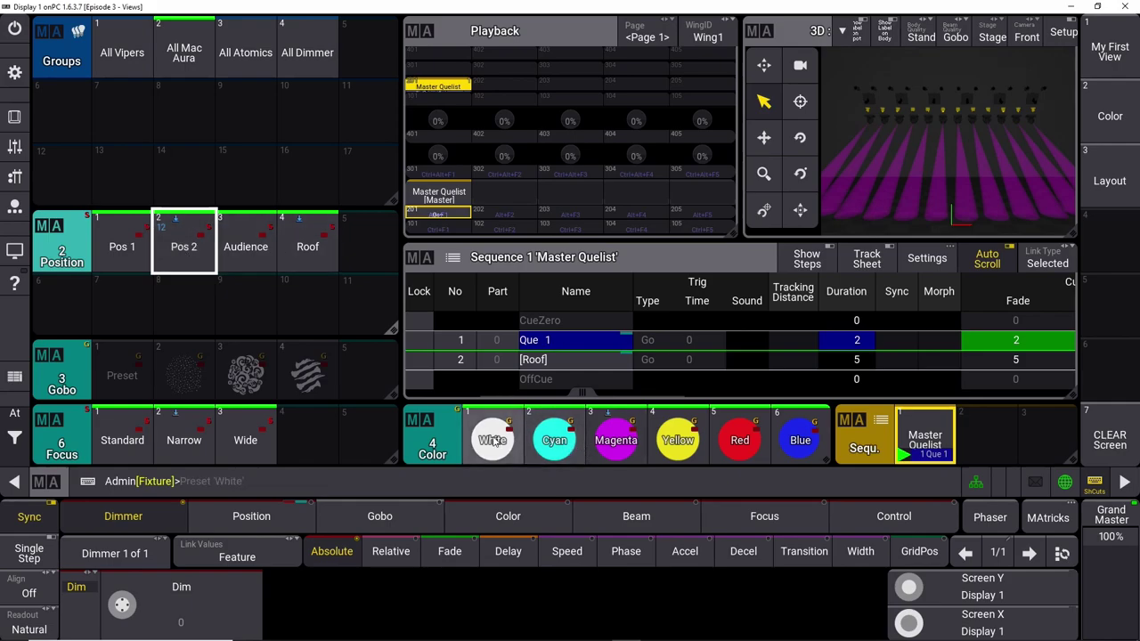
click(187, 441)
click(19, 428)
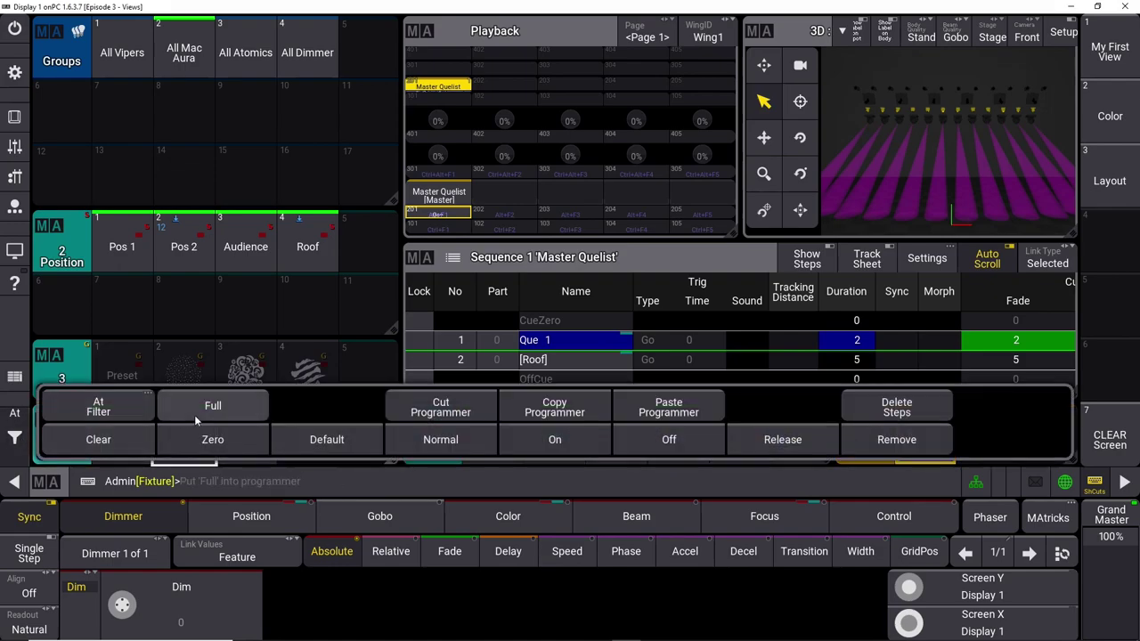
click(204, 410)
click(316, 258)
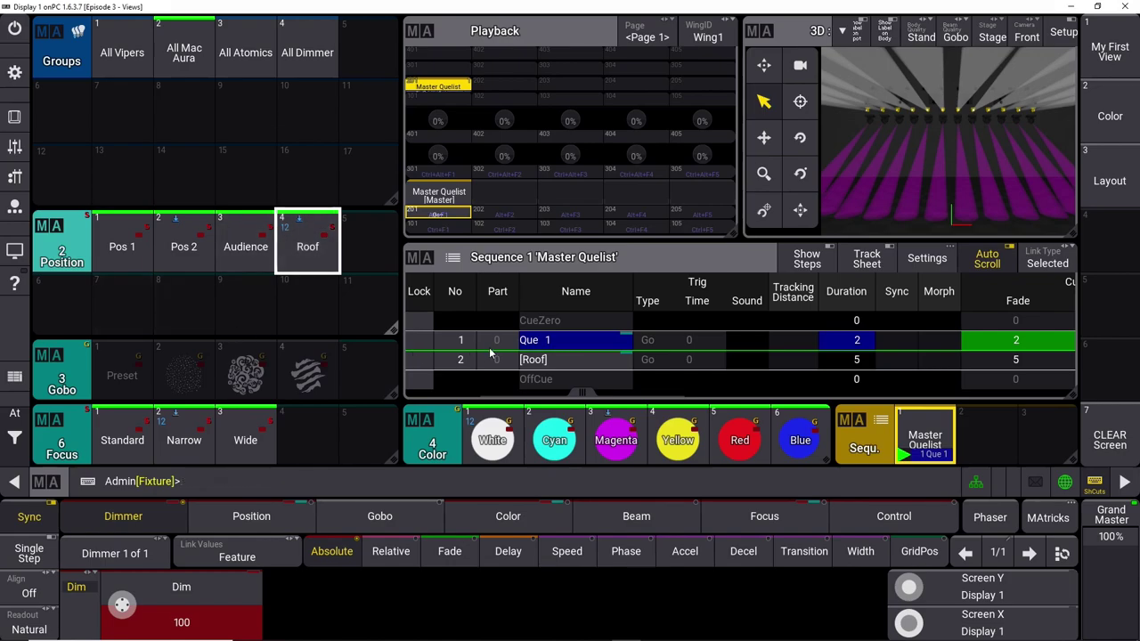
- Store the programmer look into existing cue Que 1, choosing a store mode
click(243, 476)
text(Store)
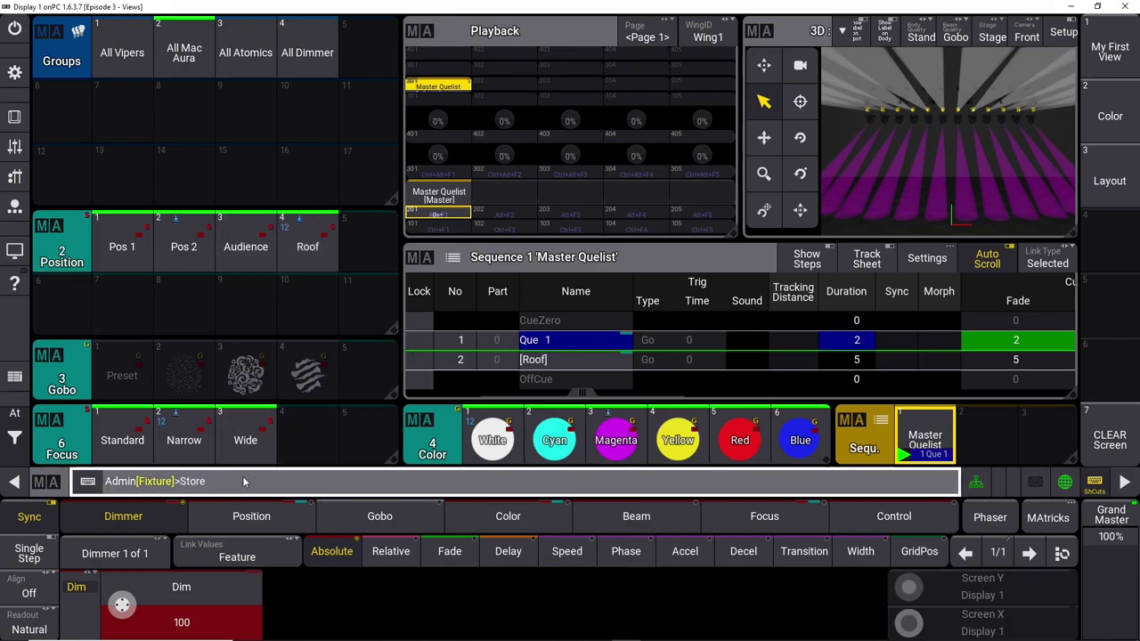
click(569, 346)
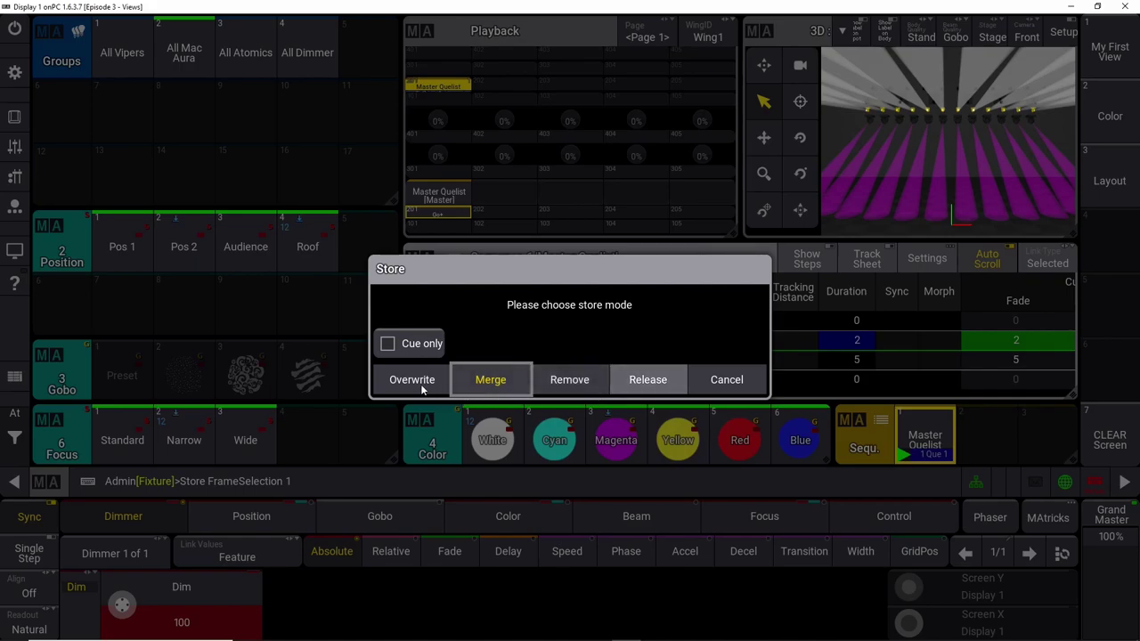
click(491, 380)
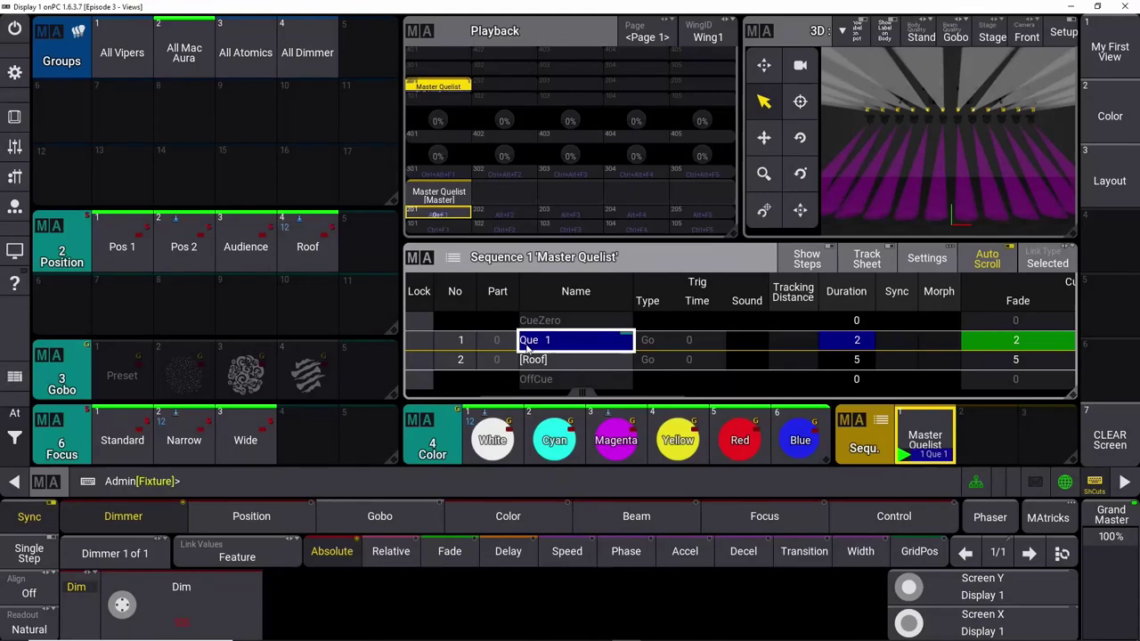
- Clear the programmer, run into Roof on executor 201, return to Que 1, then clear again
click(14, 419)
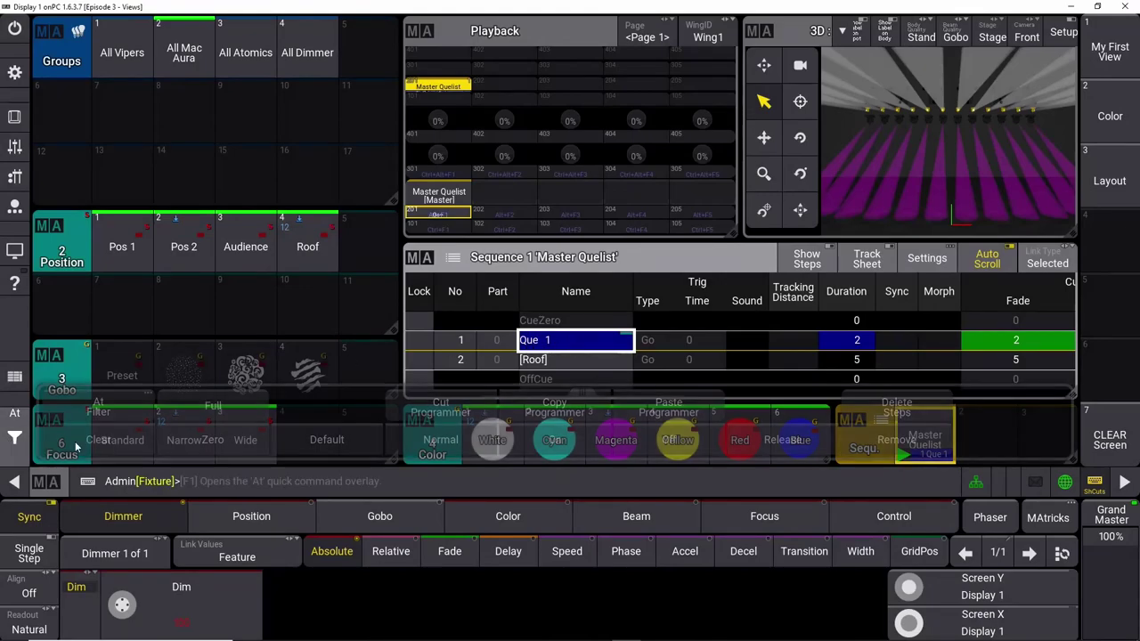
click(98, 443)
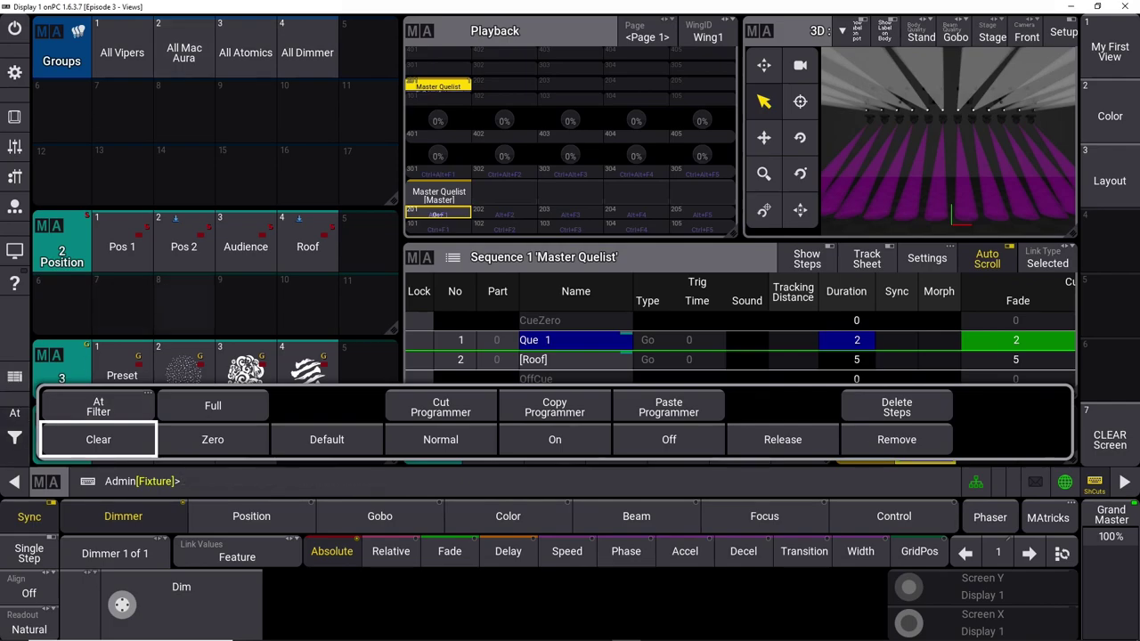
click(455, 216)
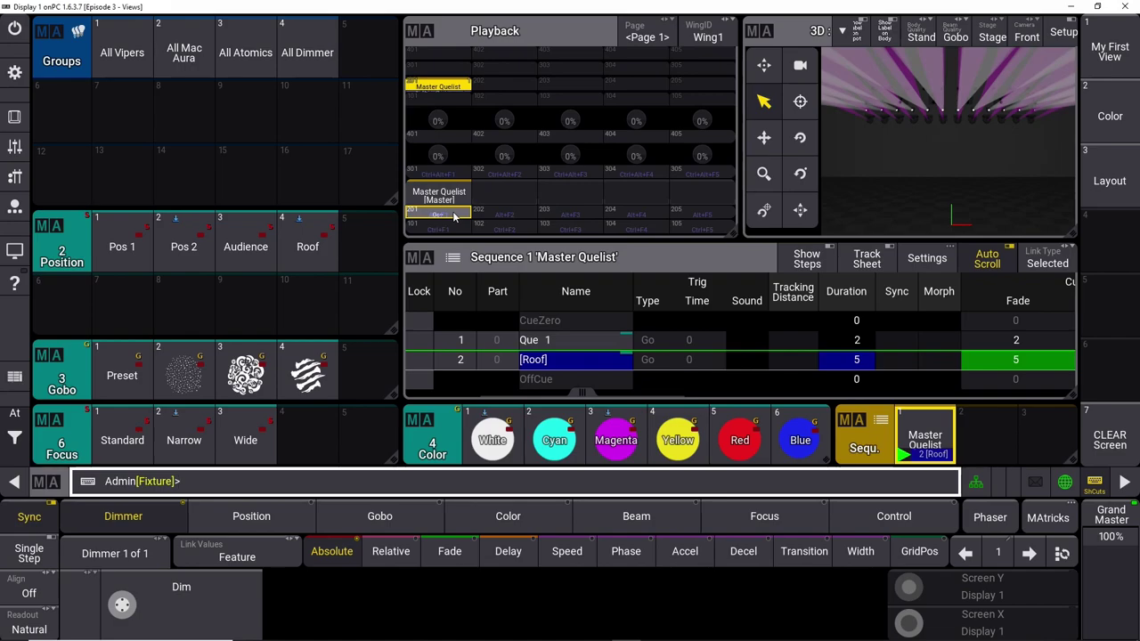
click(454, 216)
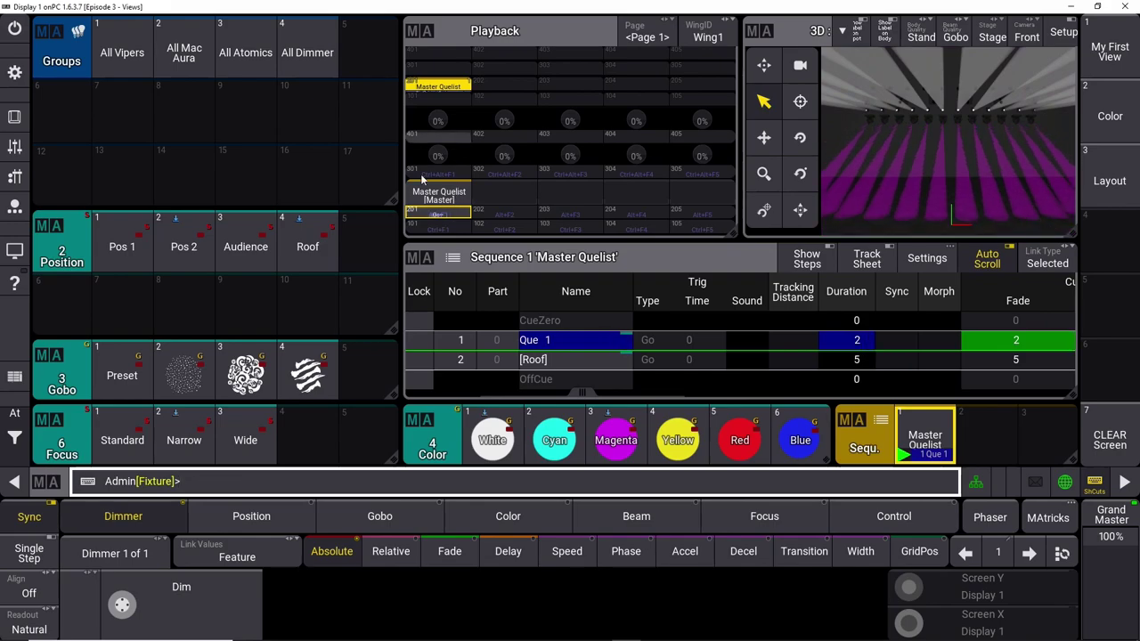
click(12, 437)
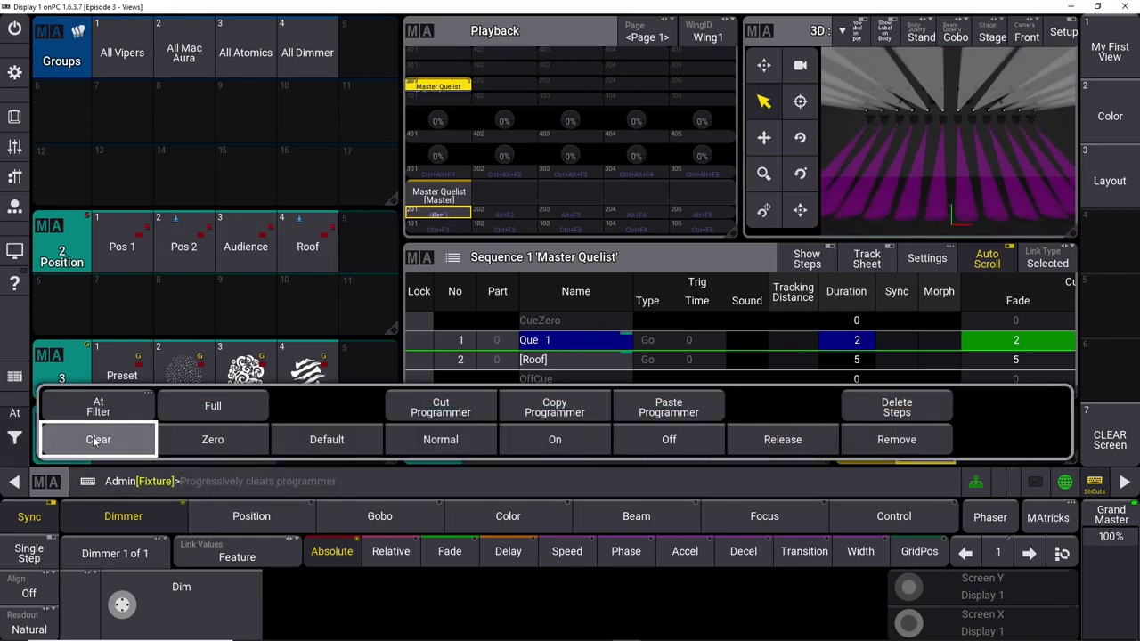
click(93, 436)
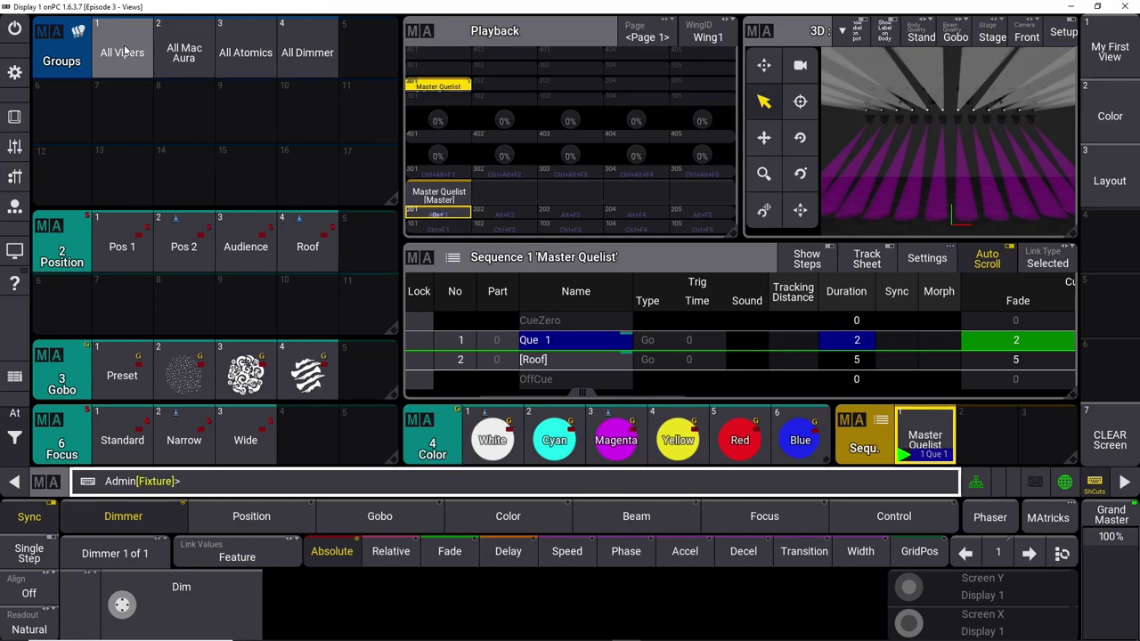
- Store All Mac Aura with the Blue colour preset as a new cue in Master Quelist
click(194, 57)
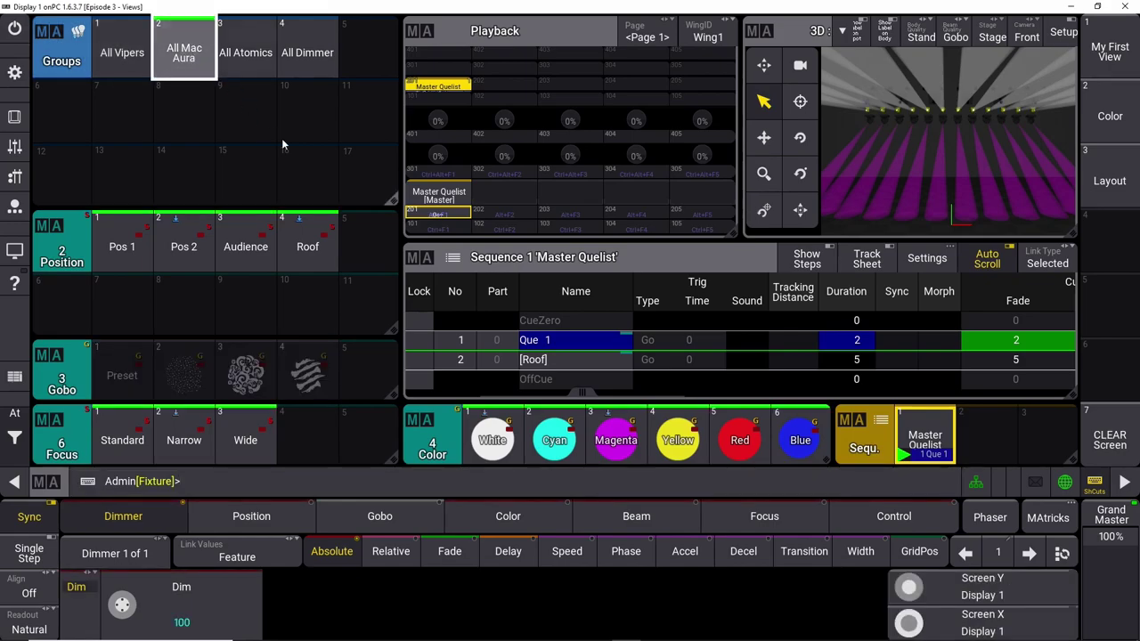
click(812, 452)
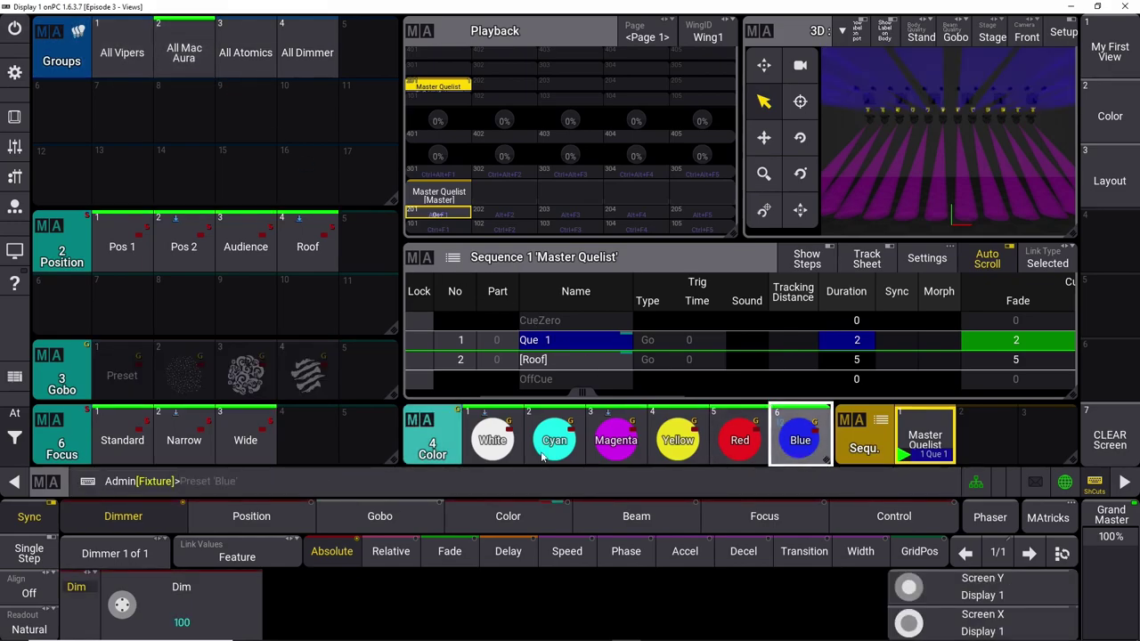
text(Store)
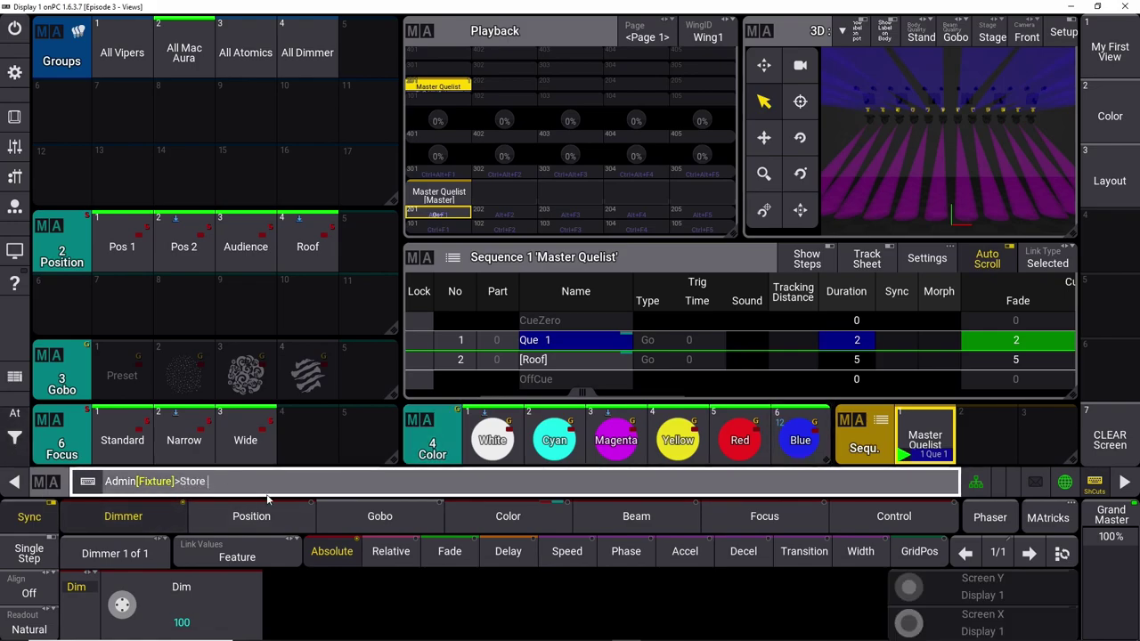
click(925, 439)
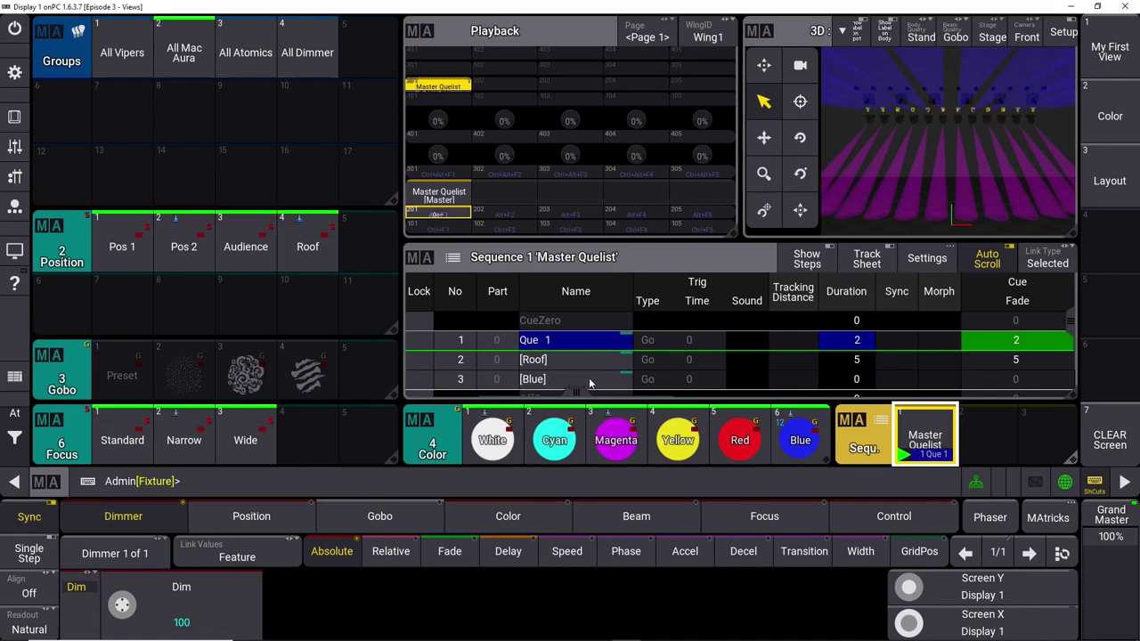
click(568, 345)
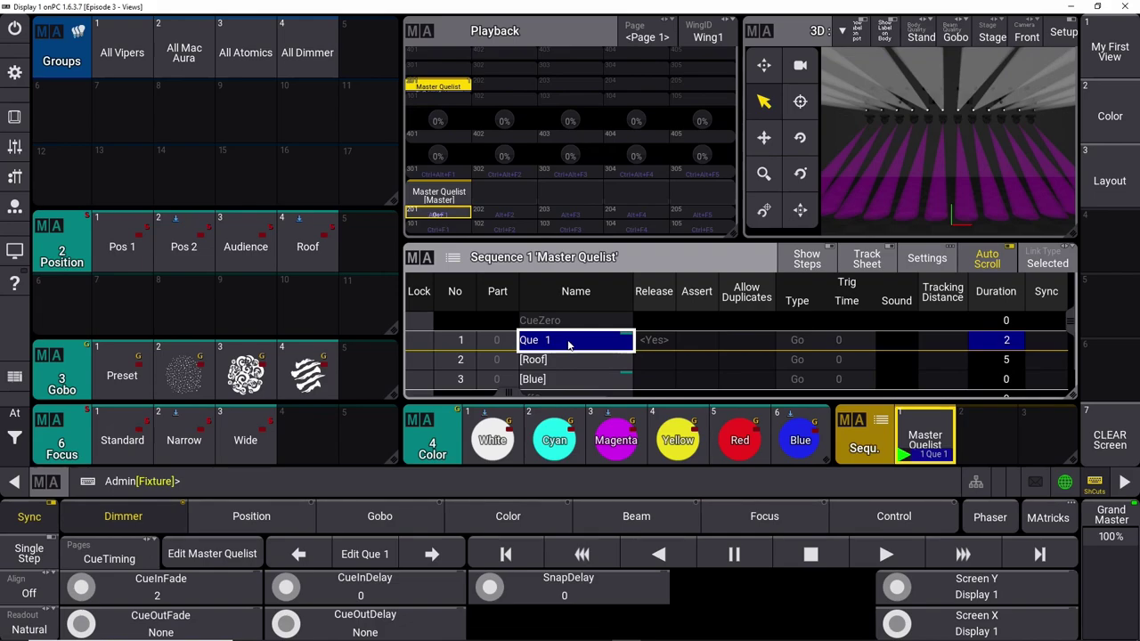
- Set FontSize to 10 in the Sequence Sheet Settings and close the dialog
key(Down)
key(Down)
key(Down)
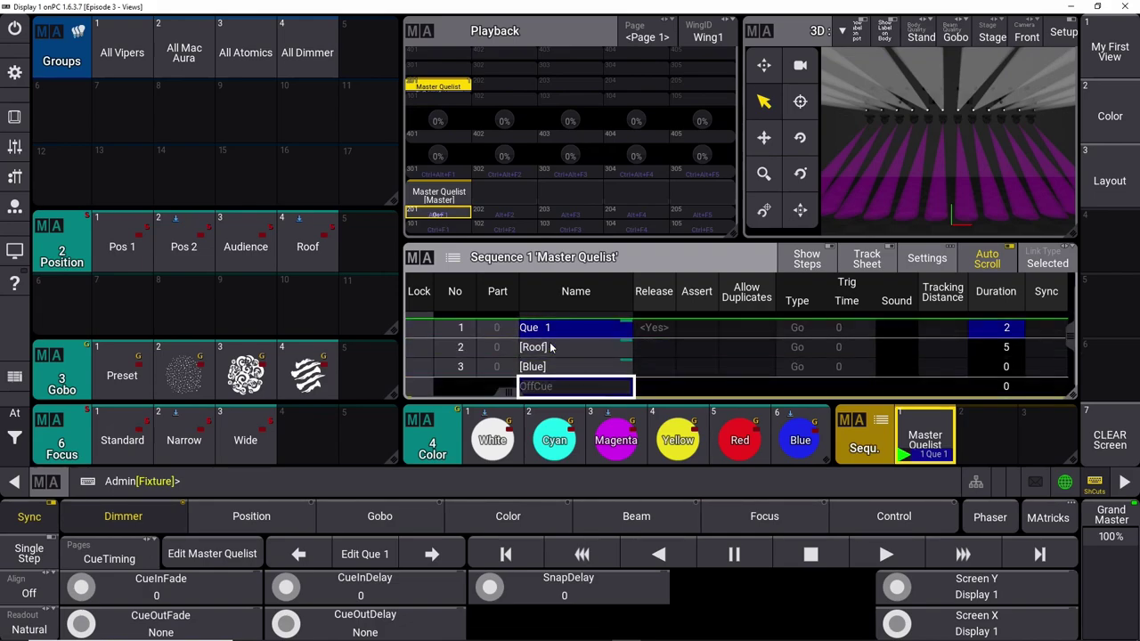
key(Up)
key(Up)
key(Up)
key(Up)
key(Up)
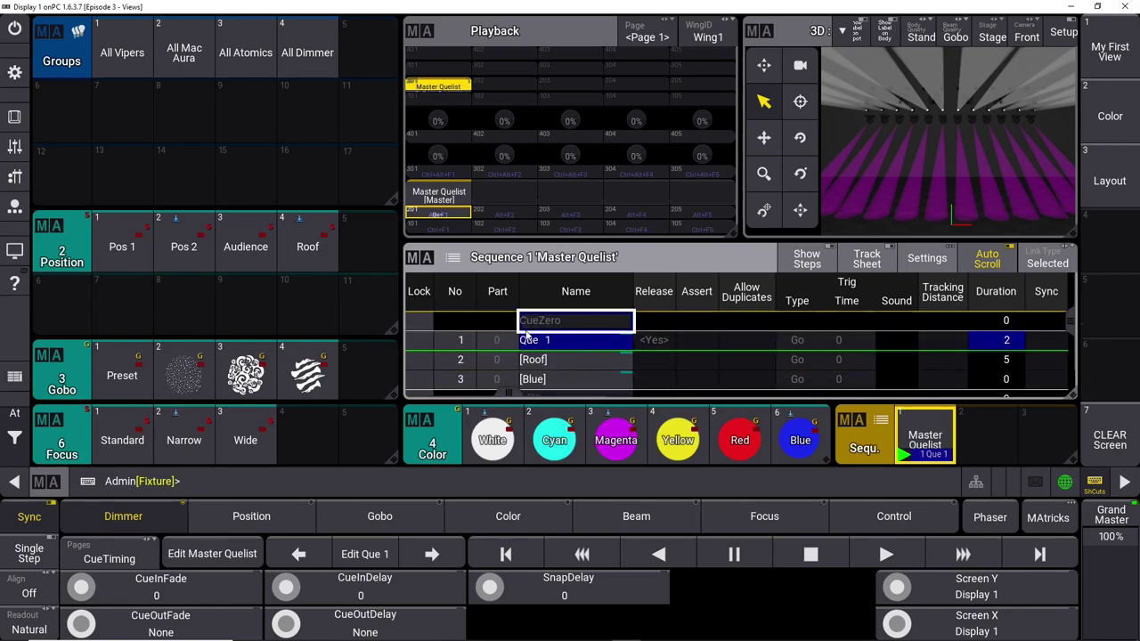
click(425, 259)
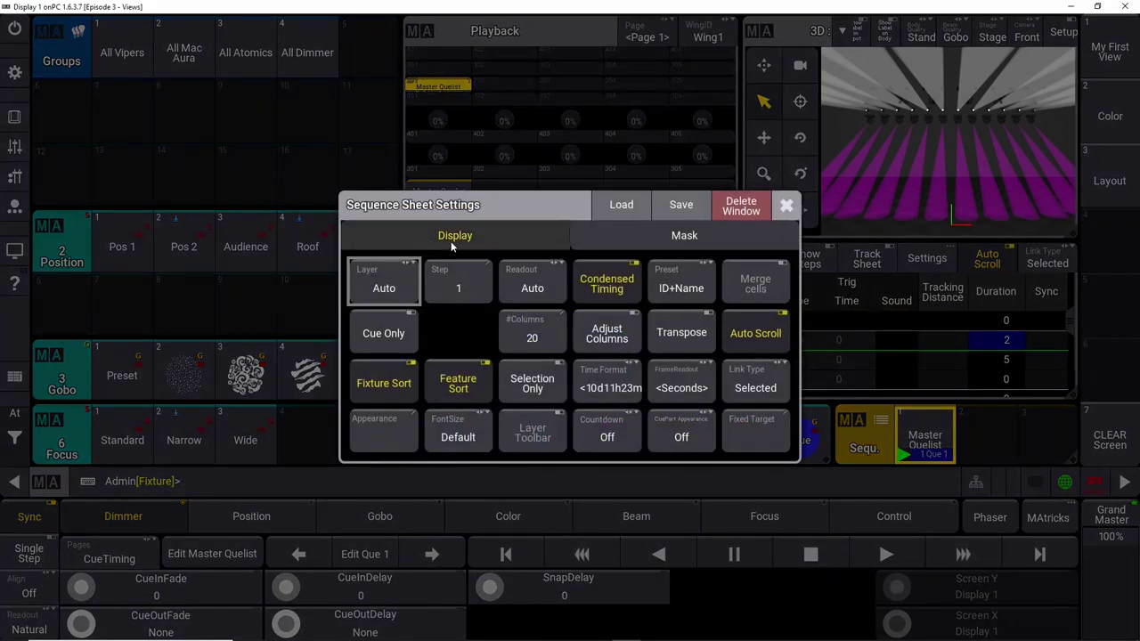
click(464, 436)
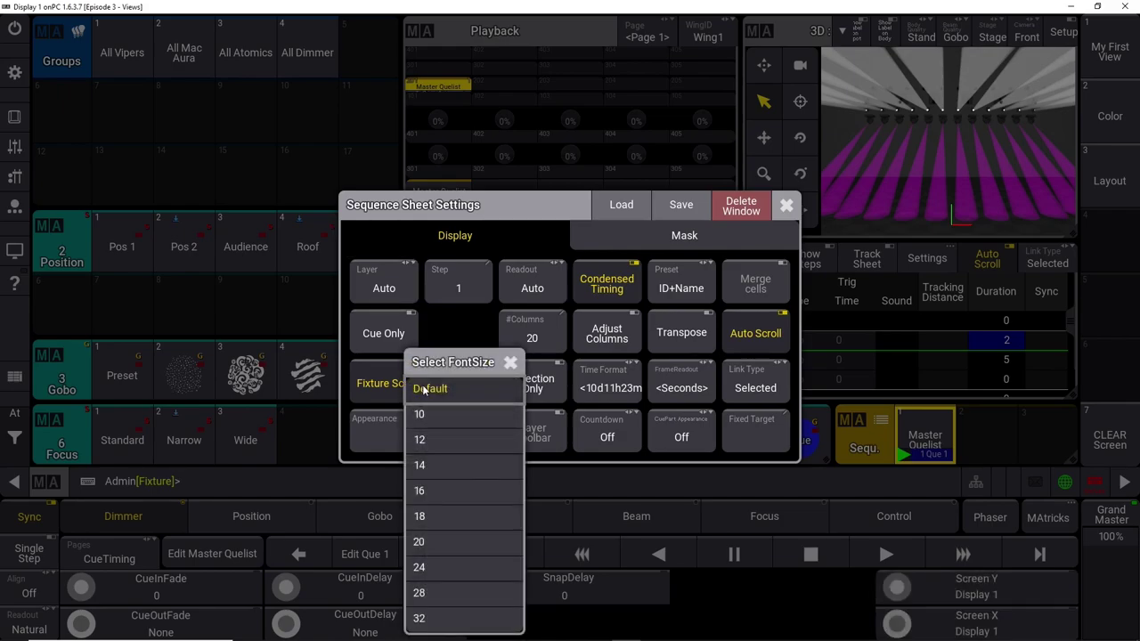
click(440, 417)
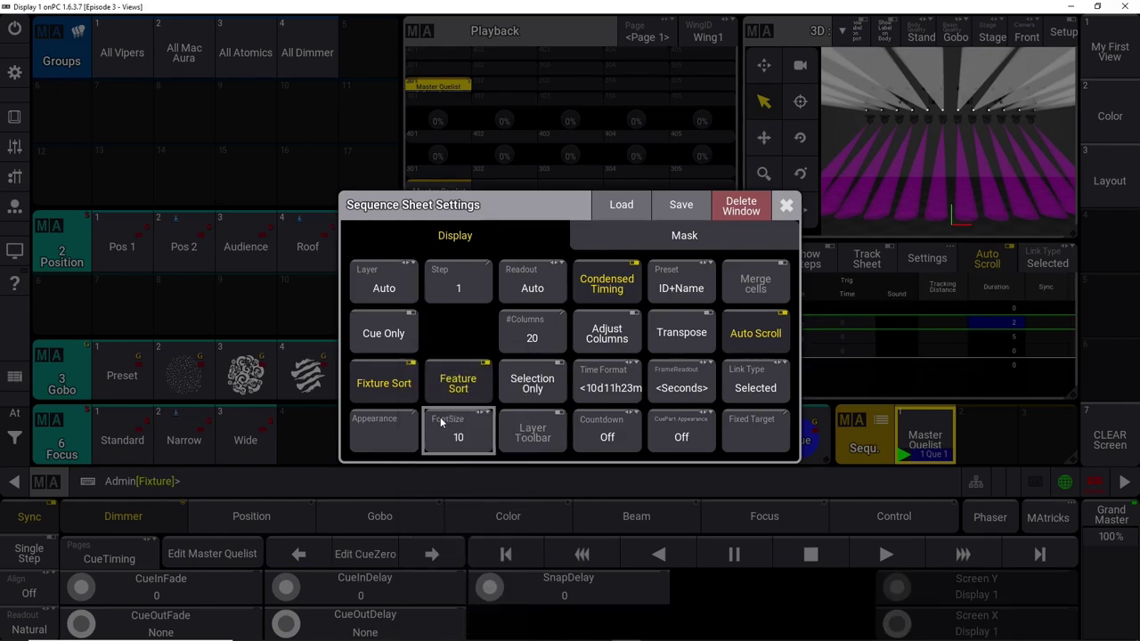
click(786, 209)
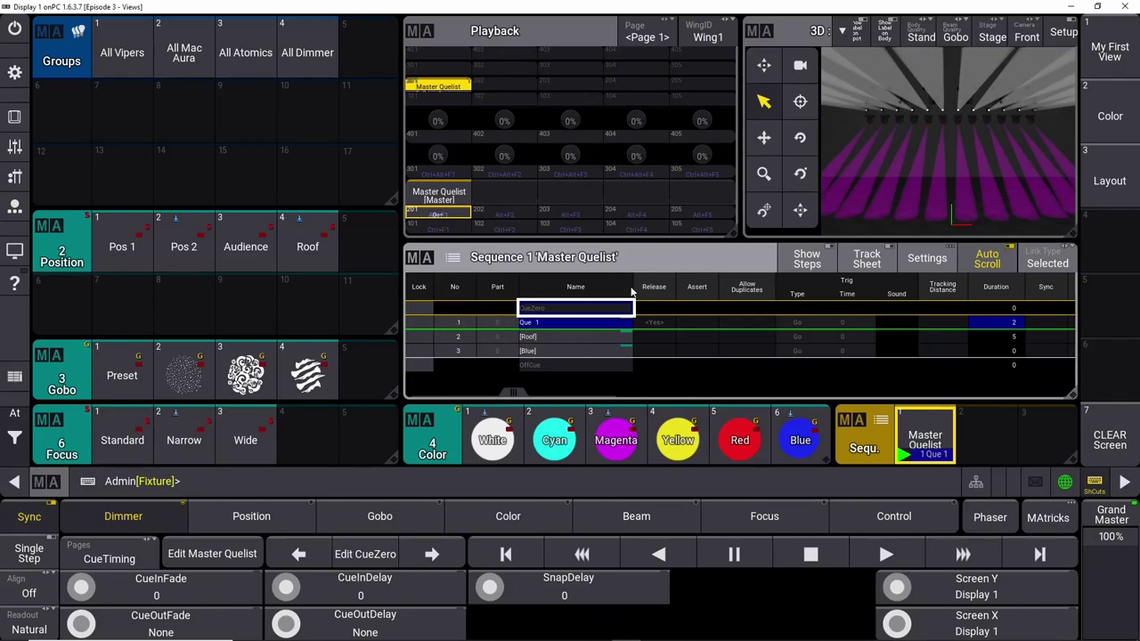
- Narrow the Name, Allow Duplicates and Tracking Distance columns in the sequence sheet
drag(631, 291, 590, 292)
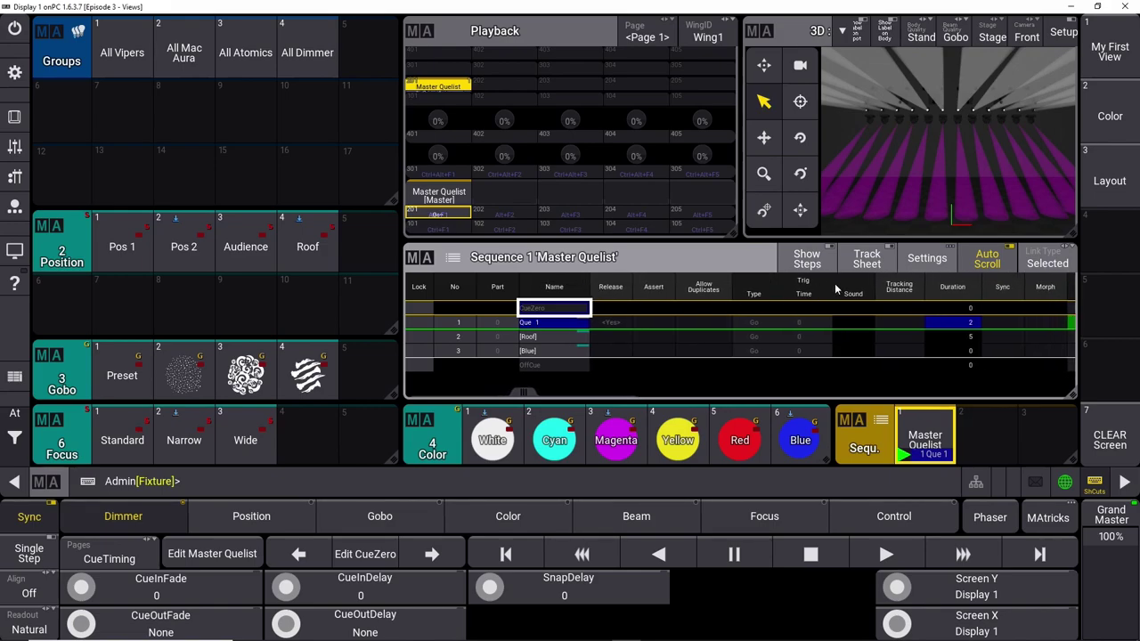
drag(732, 291, 647, 290)
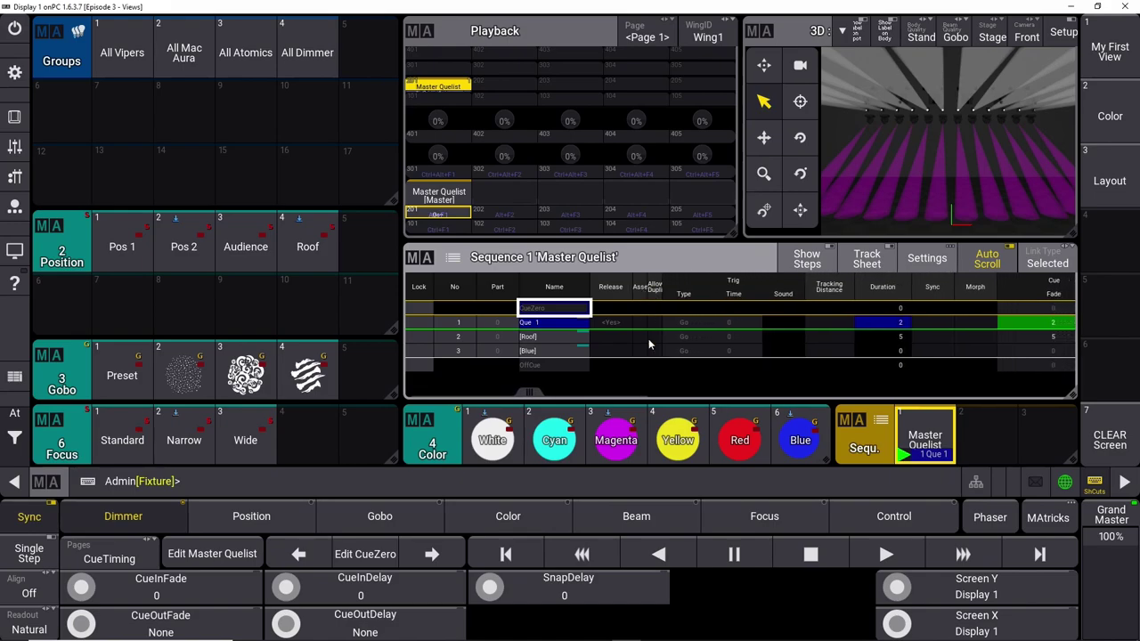
drag(853, 293, 819, 293)
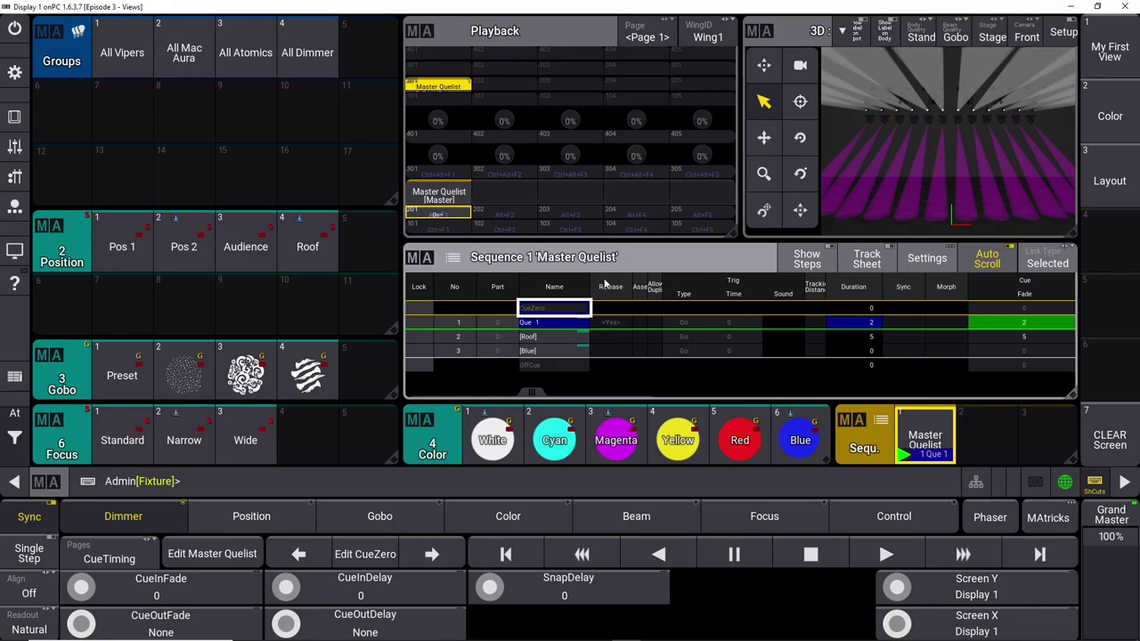
- Store the layout as view button 4 labelled 'Sequence', then switch to My First View
click(242, 490)
text(Store)
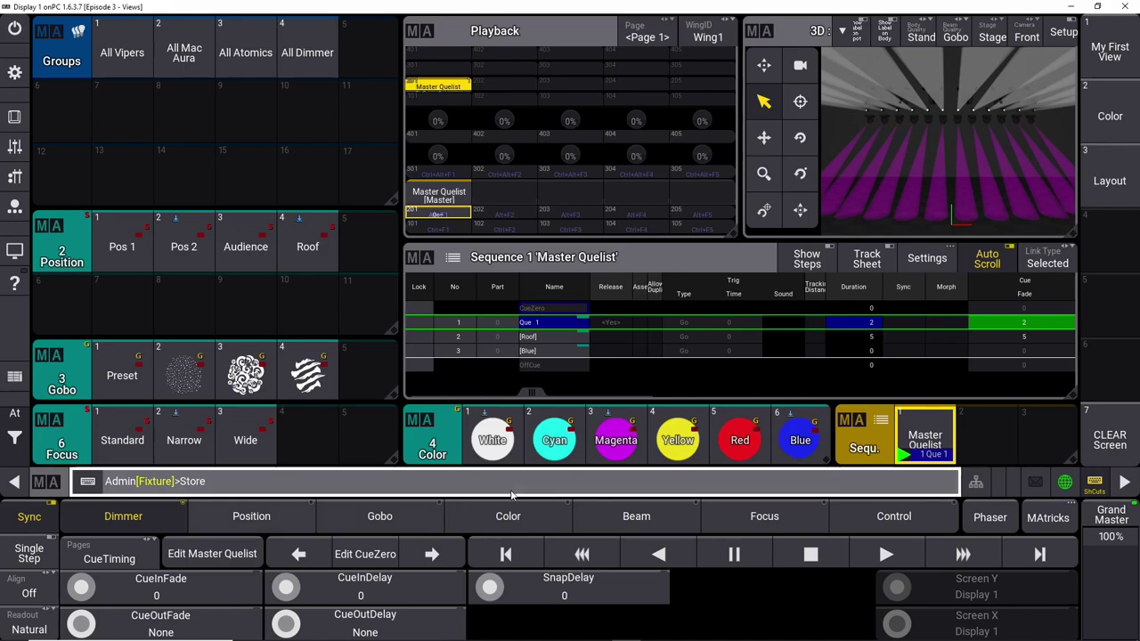
click(1107, 247)
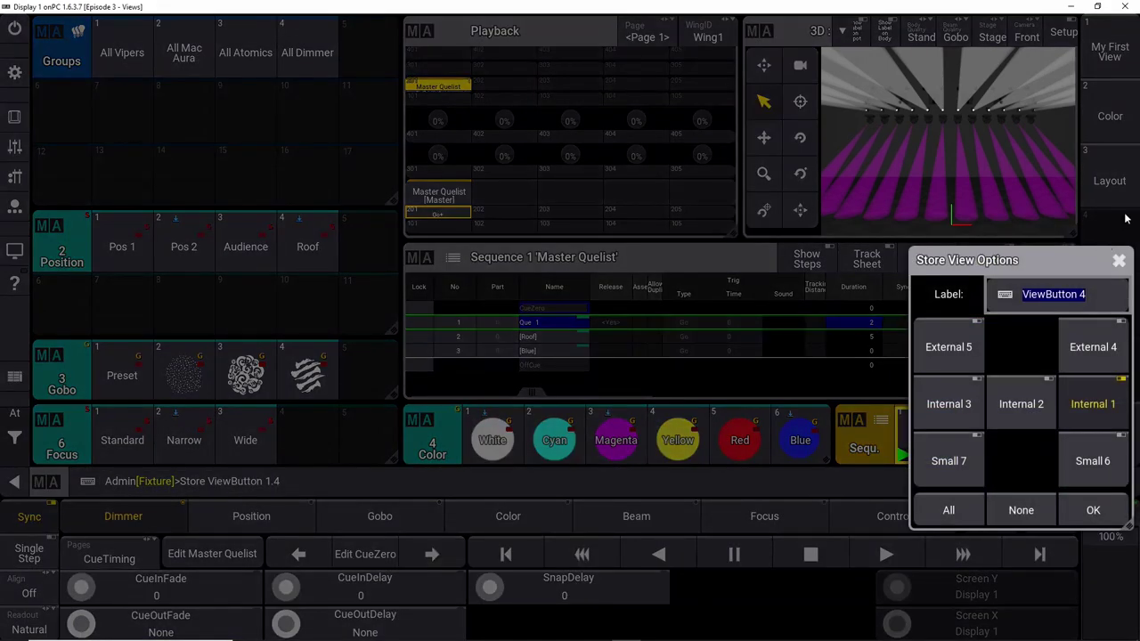
text(Sequence)
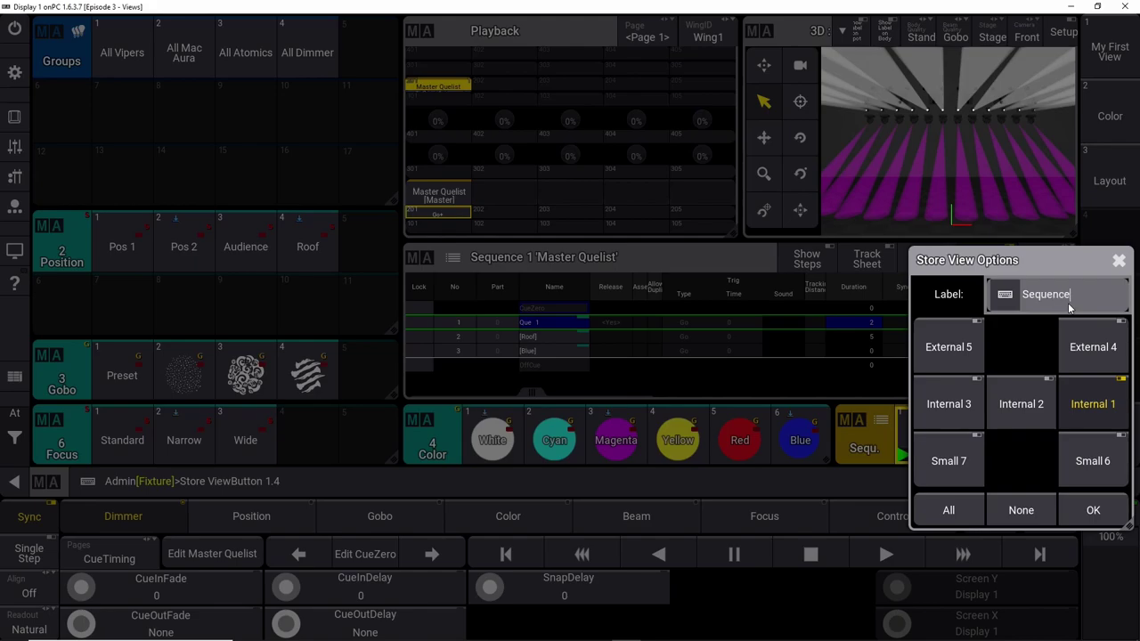
key(Return)
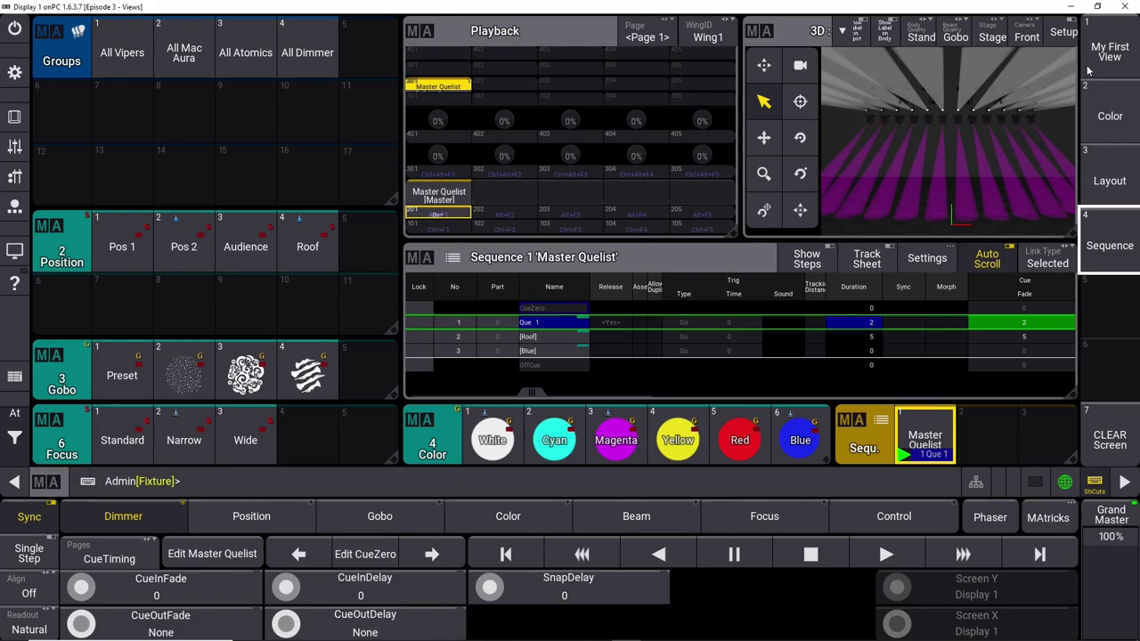
click(1115, 49)
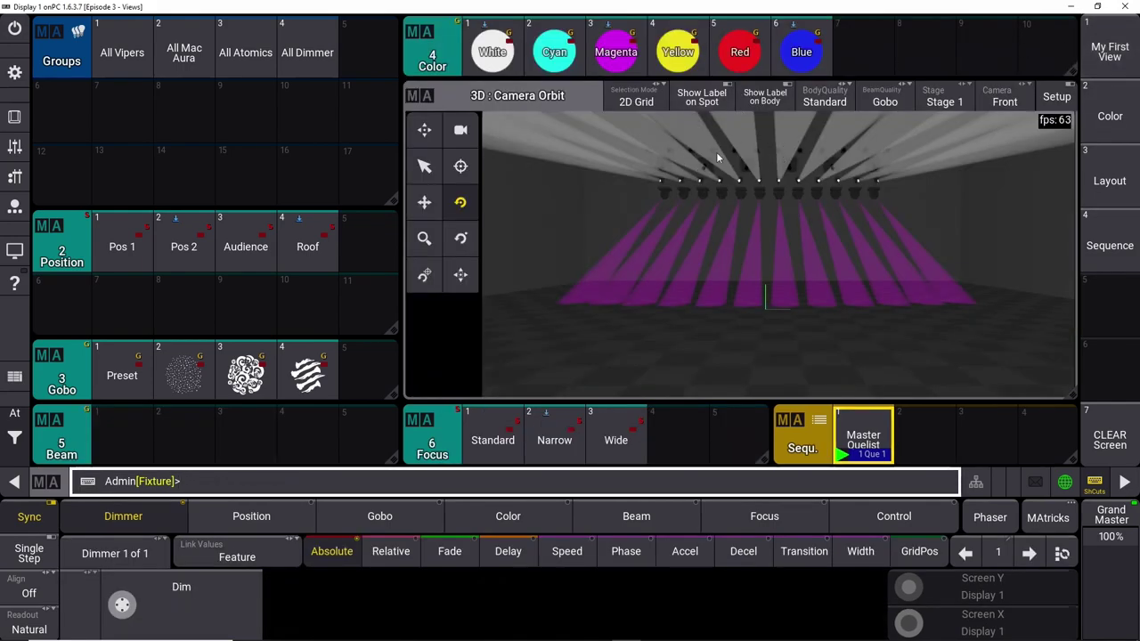
- Recall the Sequence view and select Que 1 to check its 2-second in-fade
click(1080, 246)
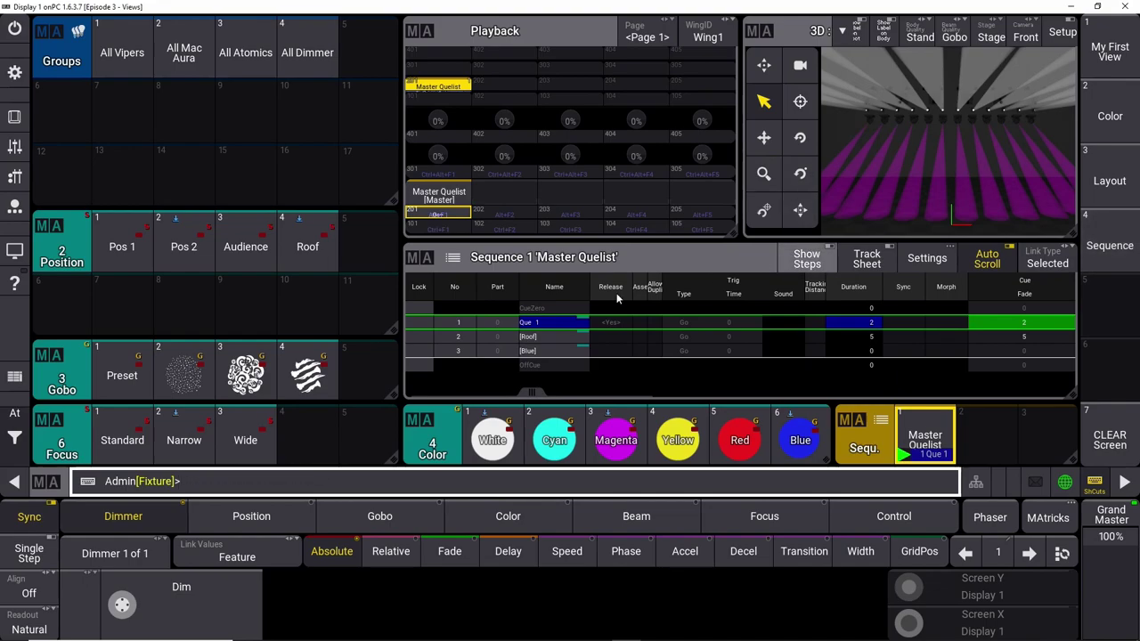
click(573, 321)
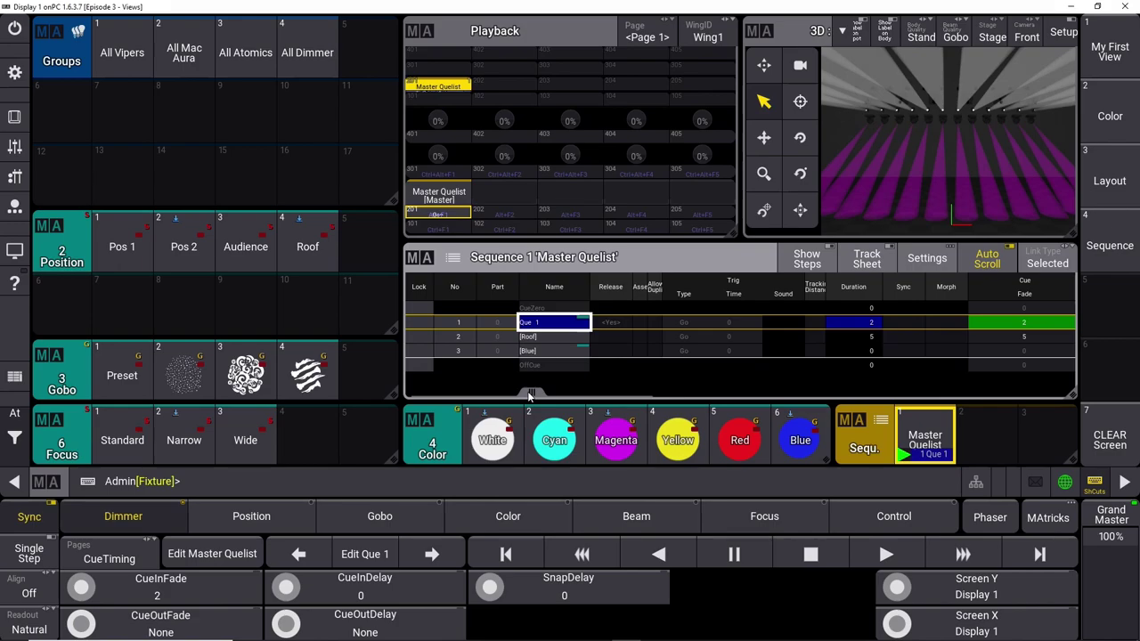